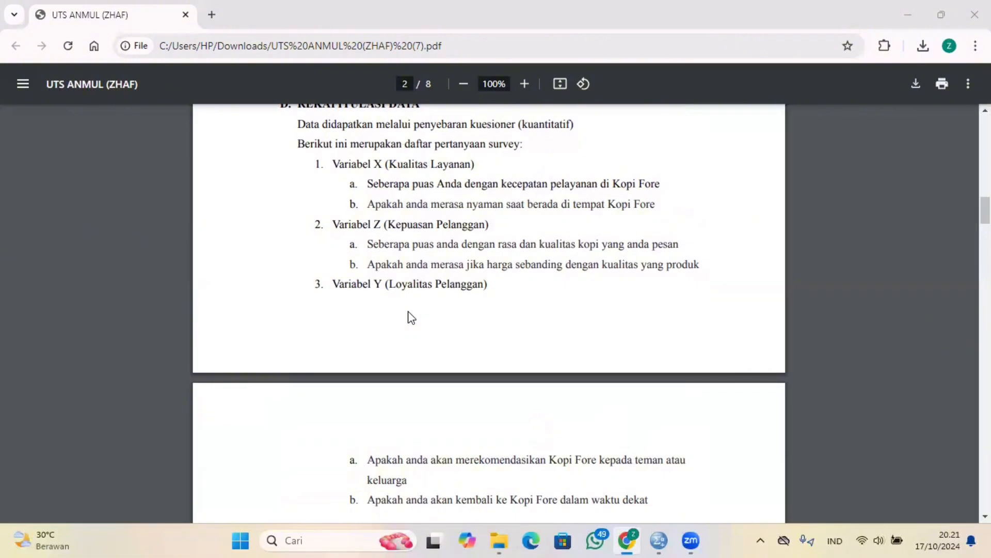
Step: Review the PDF report's survey questions, recapitulated respondent data, assumption tests and moderated regression section
scroll(412, 317, down, 1)
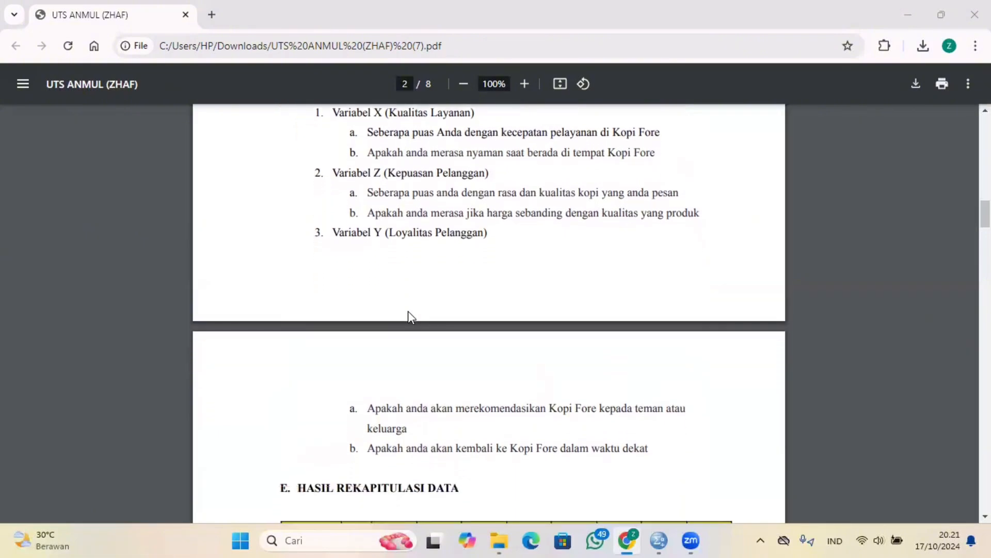
scroll(408, 312, down, 5)
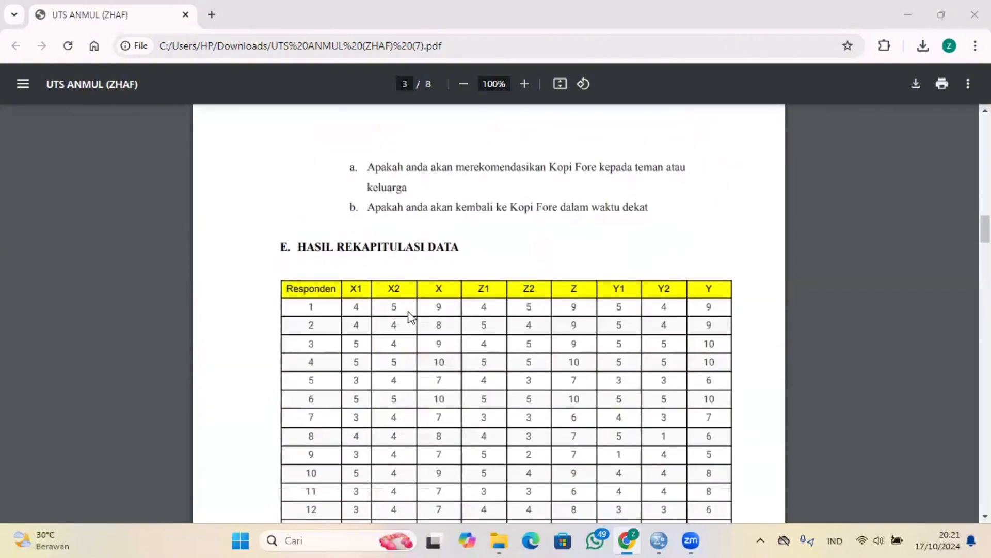
scroll(411, 317, down, 2)
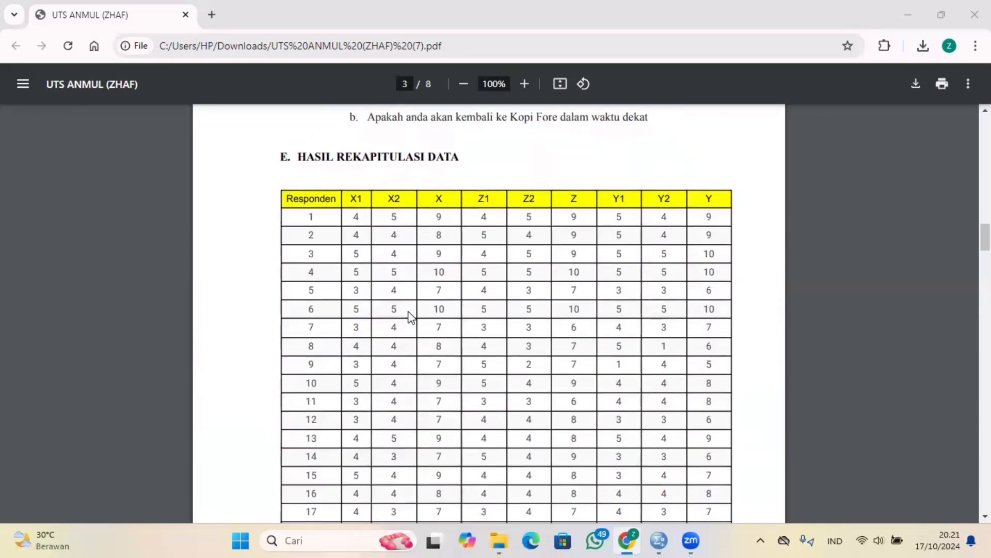
scroll(412, 317, down, 12)
scroll(412, 317, down, 1)
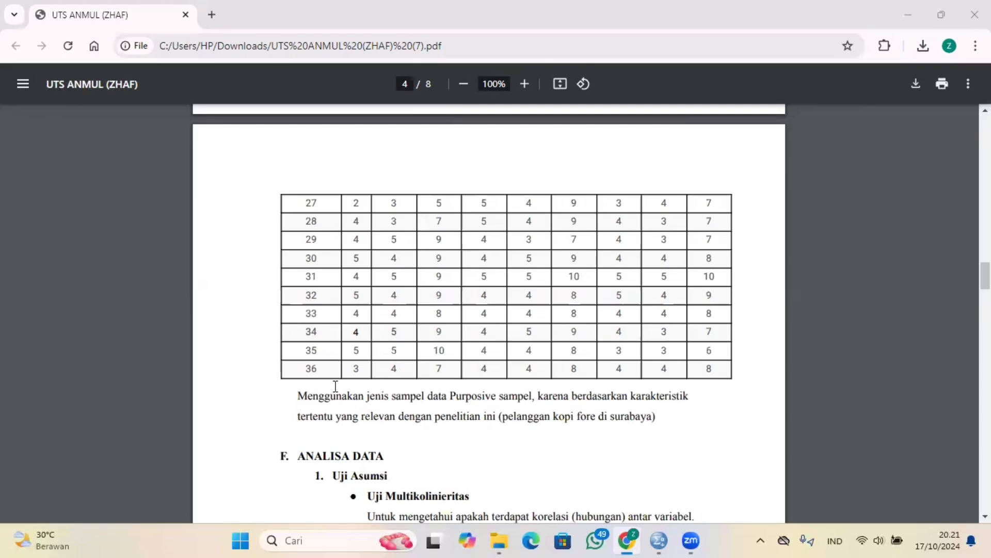
scroll(336, 386, down, 4)
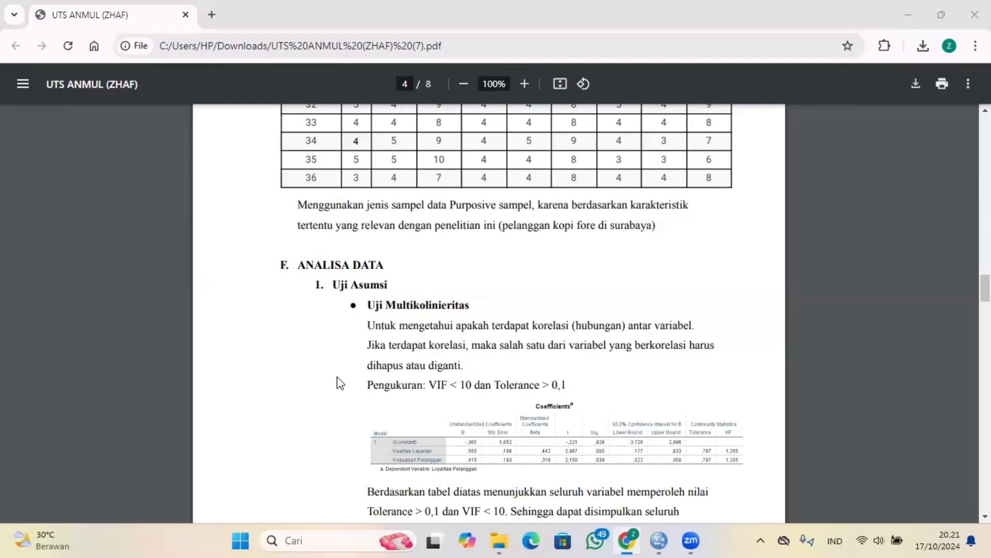
scroll(336, 383, down, 20)
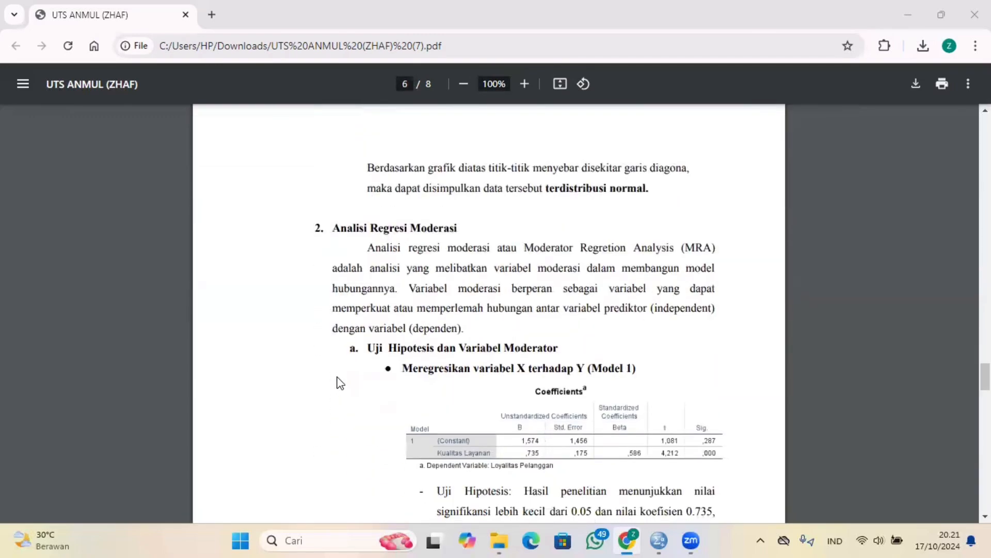
scroll(339, 382, up, 20)
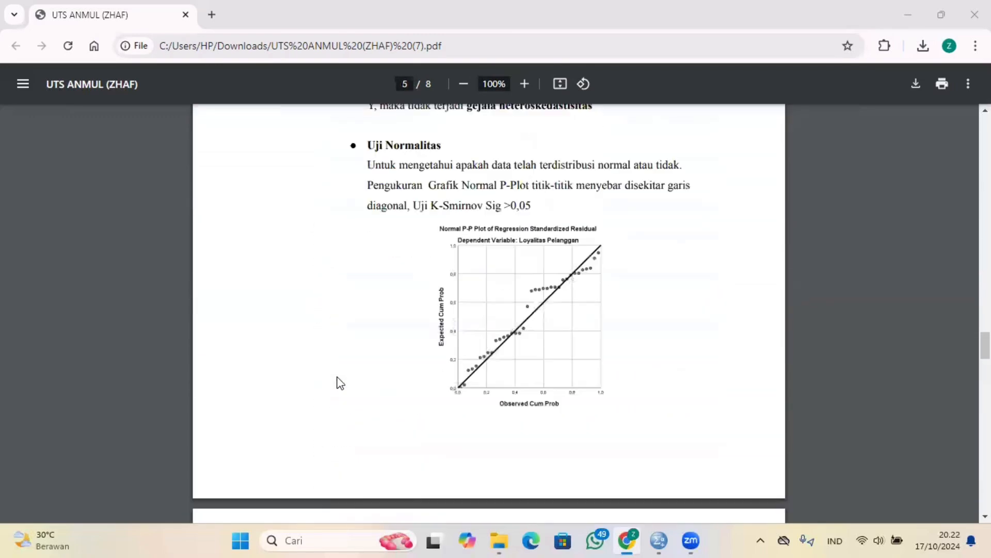
scroll(340, 383, up, 8)
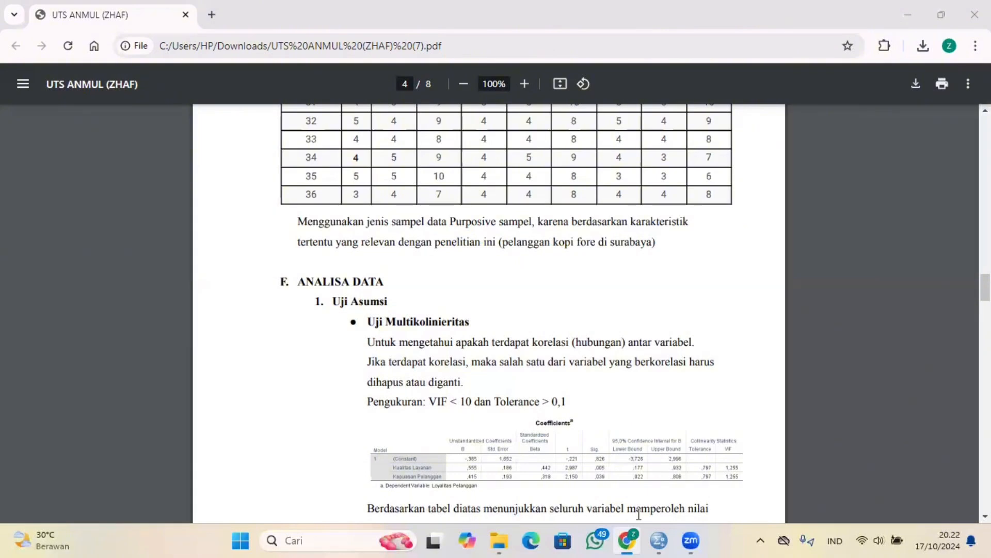
Step: Switch to SPSS and import the Excel file SPSS ZHAF.xlsx from Downloads, using worksheet Lembar1 with variable names from the first row
mouse_move(659, 540)
click(580, 454)
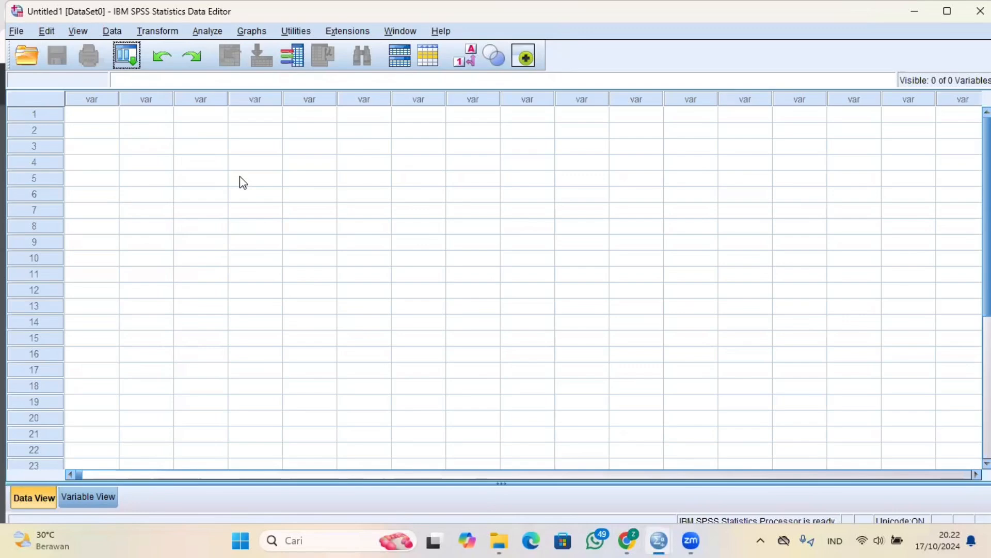
click(14, 55)
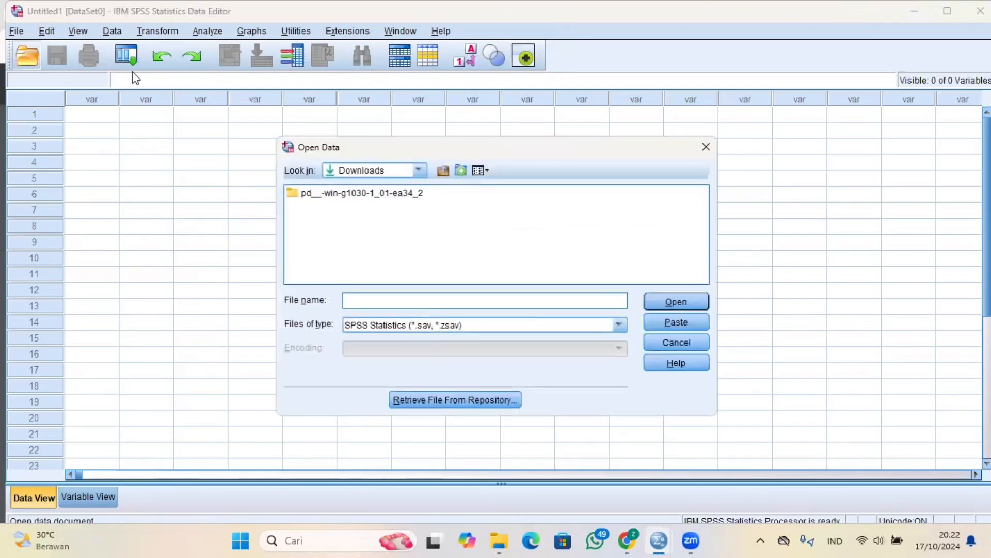
click(618, 325)
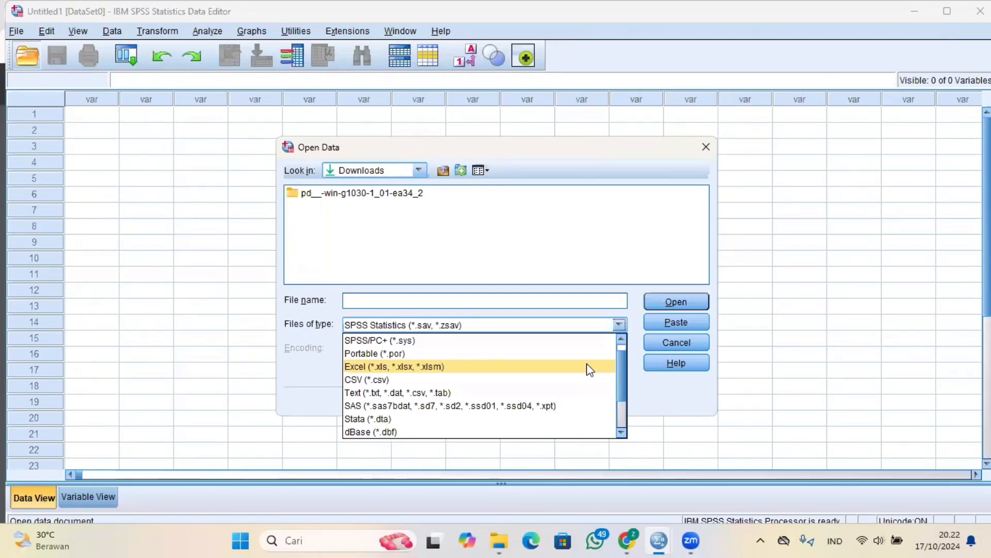
click(587, 366)
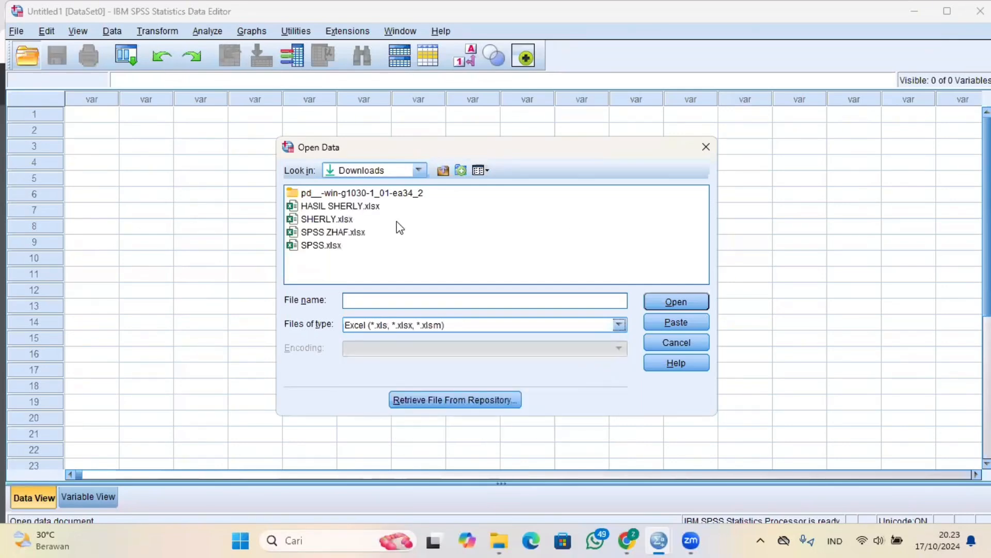
click(354, 235)
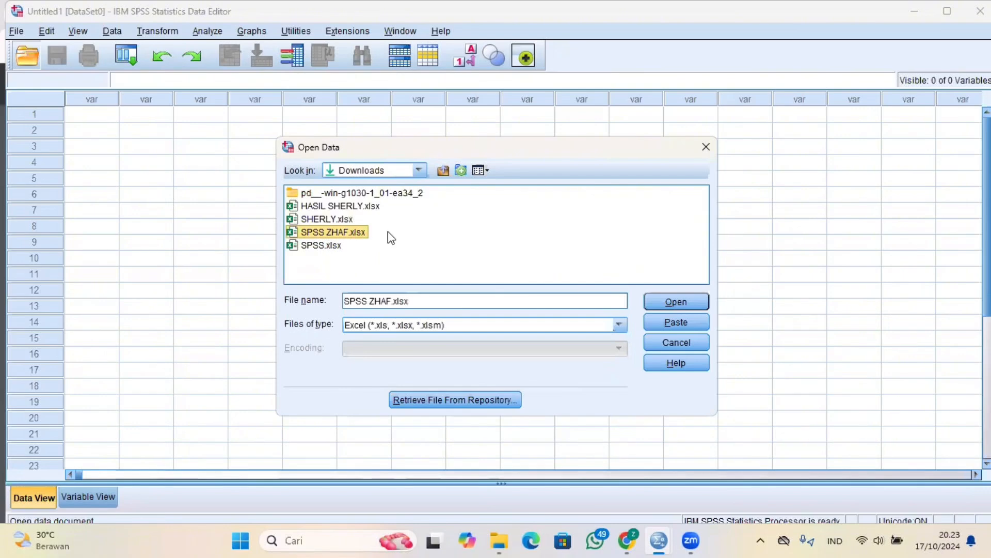
click(664, 301)
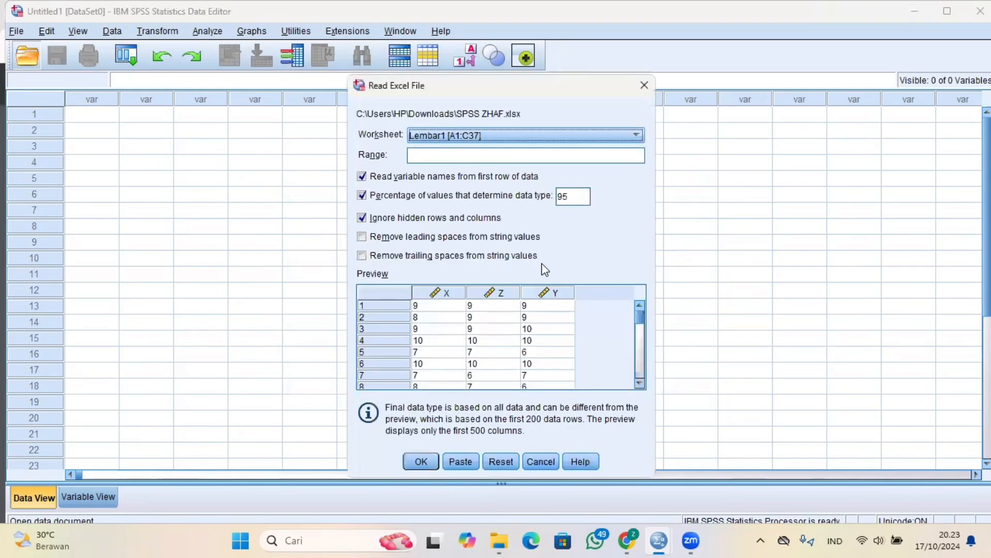
click(421, 461)
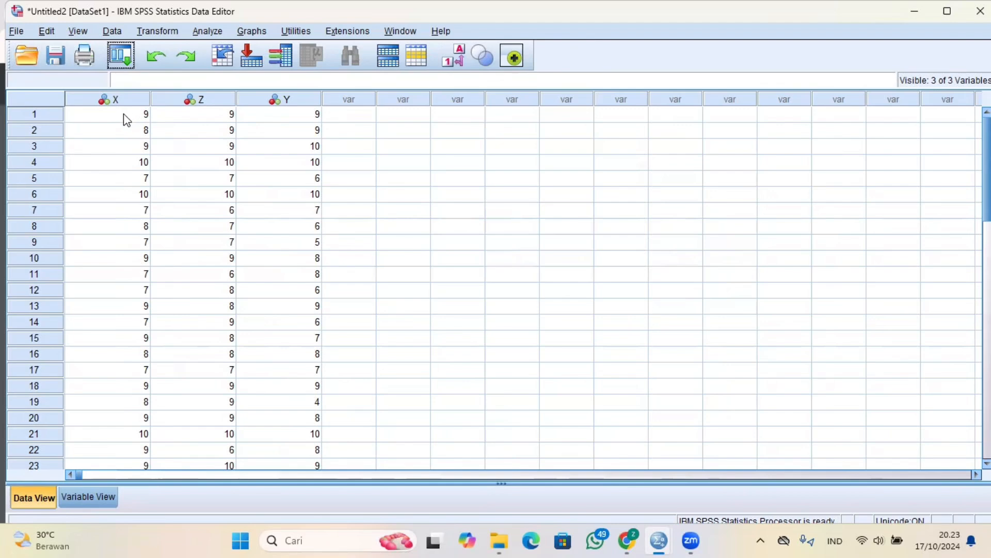
Step: Label variable X as "Kualitas Layanan" in the variable definitions
mouse_move(128, 101)
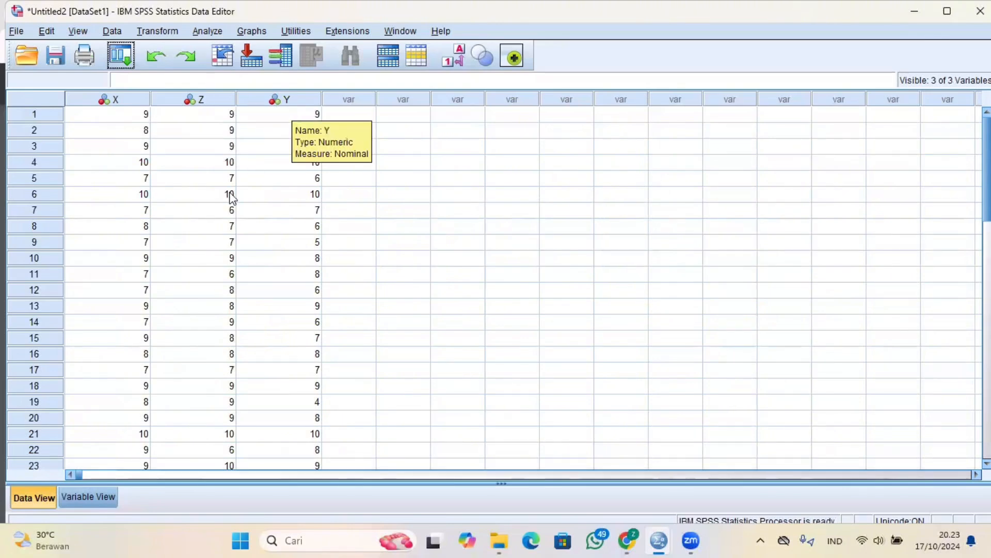
click(101, 494)
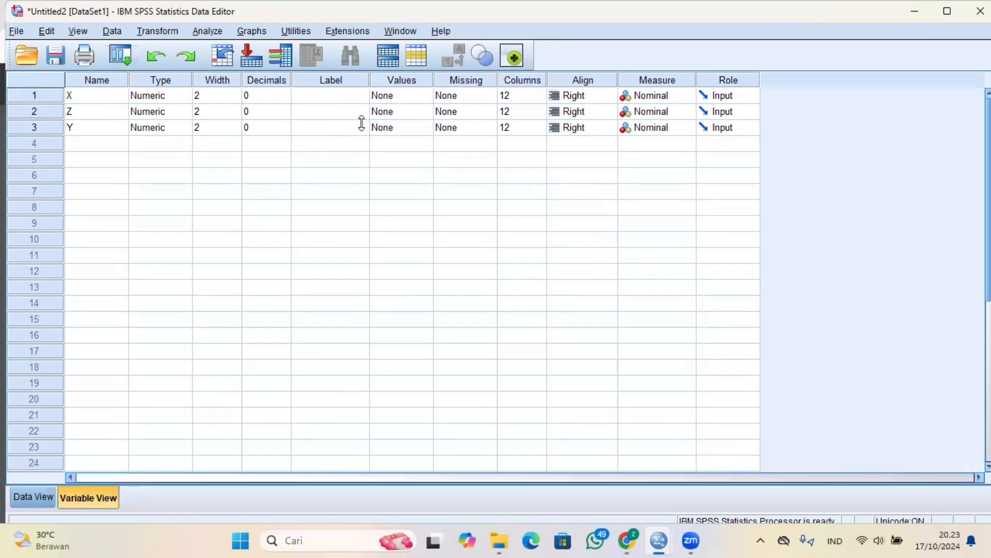
click(330, 95)
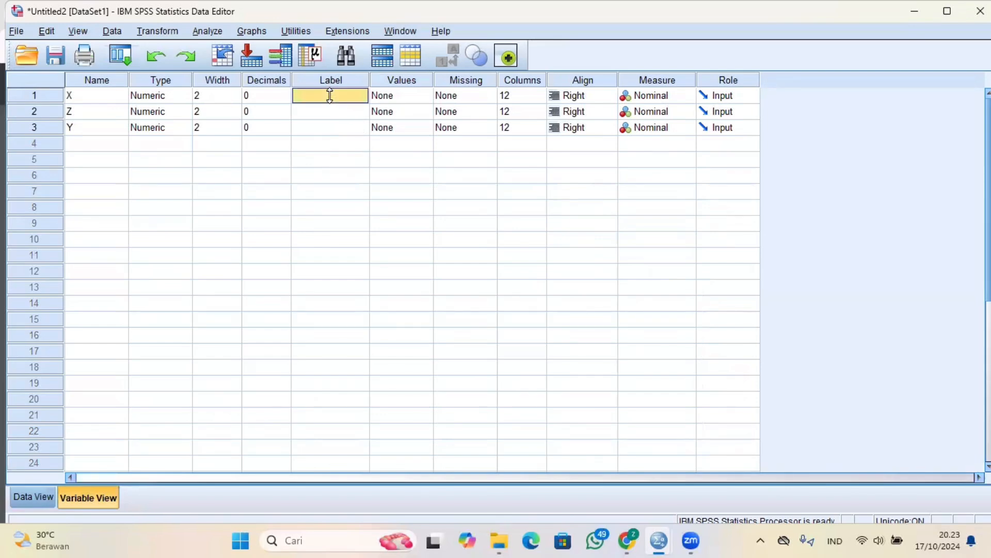
click(330, 96)
text(Ku)
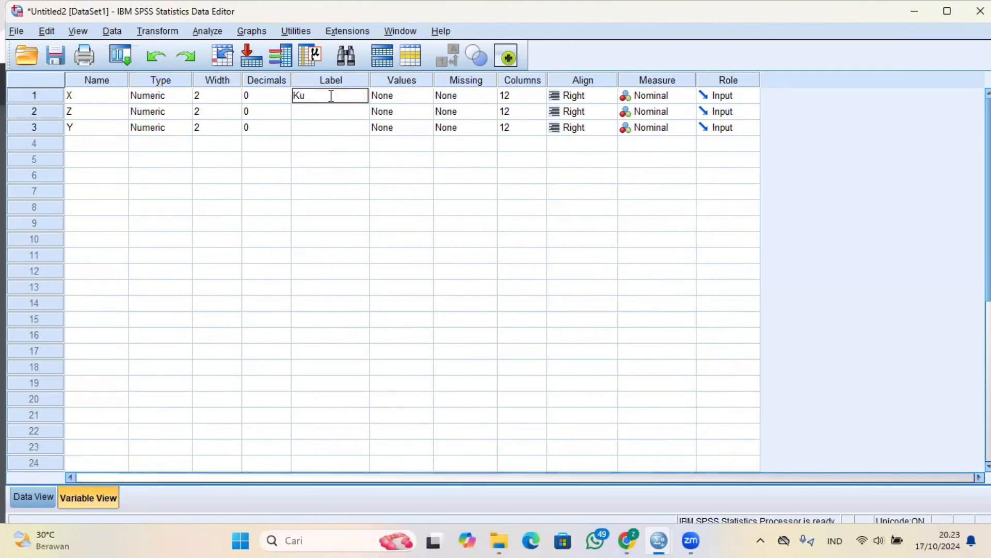
text(alitas Layanan)
Step: Label variable Z as "Kepuasan Pelanggan"
click(331, 118)
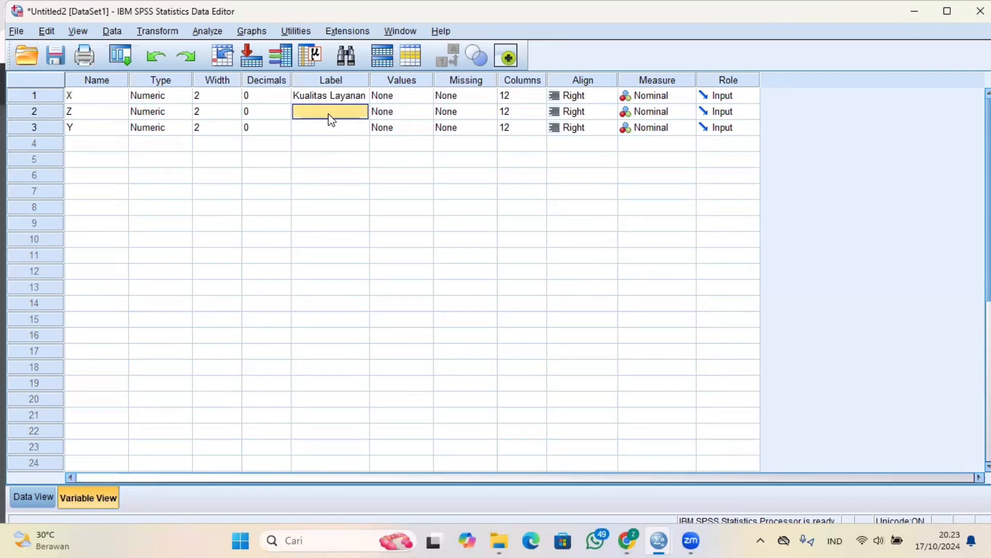
click(329, 111)
text(Ke)
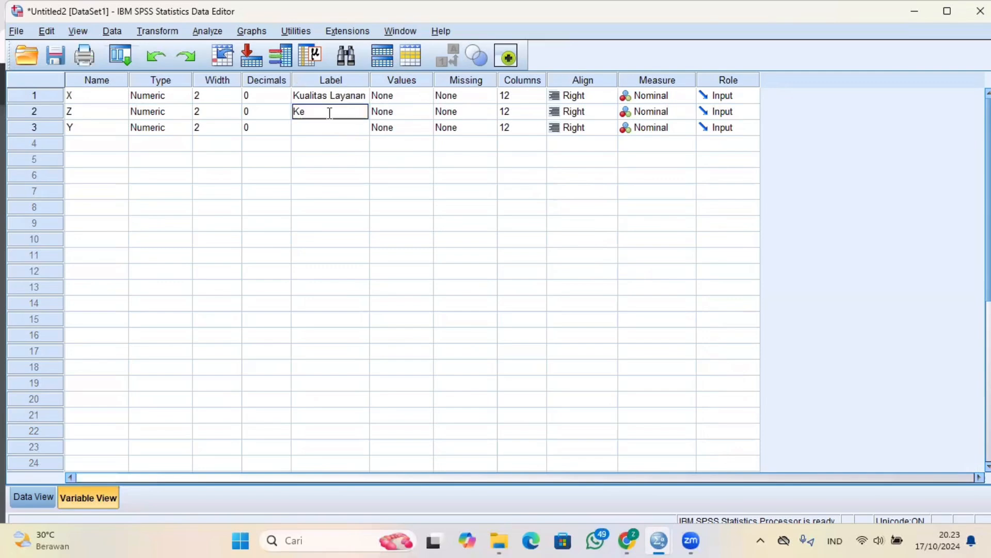
text(puasan Pelanggan)
Step: Label variable Y as "Loyalitas Pelanggan" and return to the data values
click(331, 137)
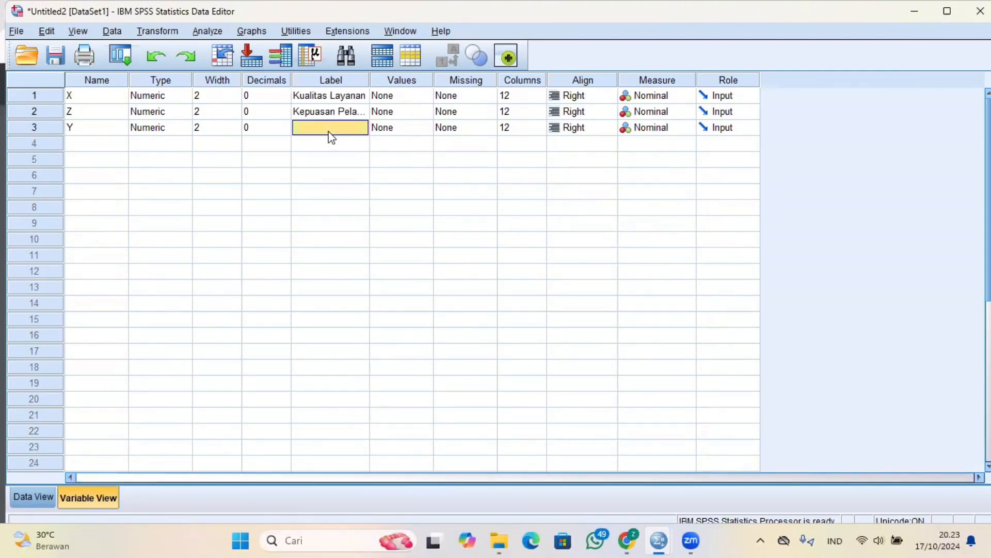
click(330, 128)
text(Loy)
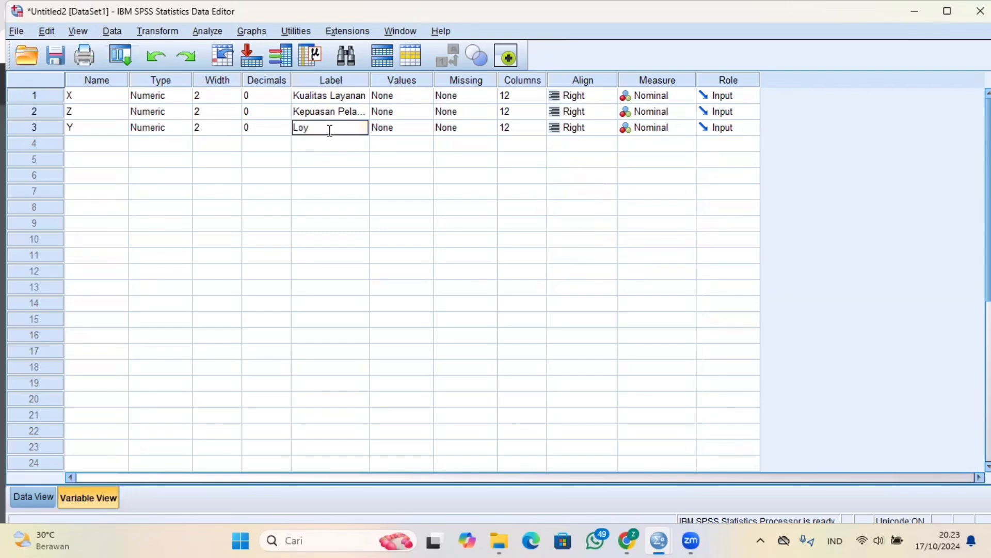
text(alitas PEL)
key(BackSpace)
text(elanggan)
click(45, 488)
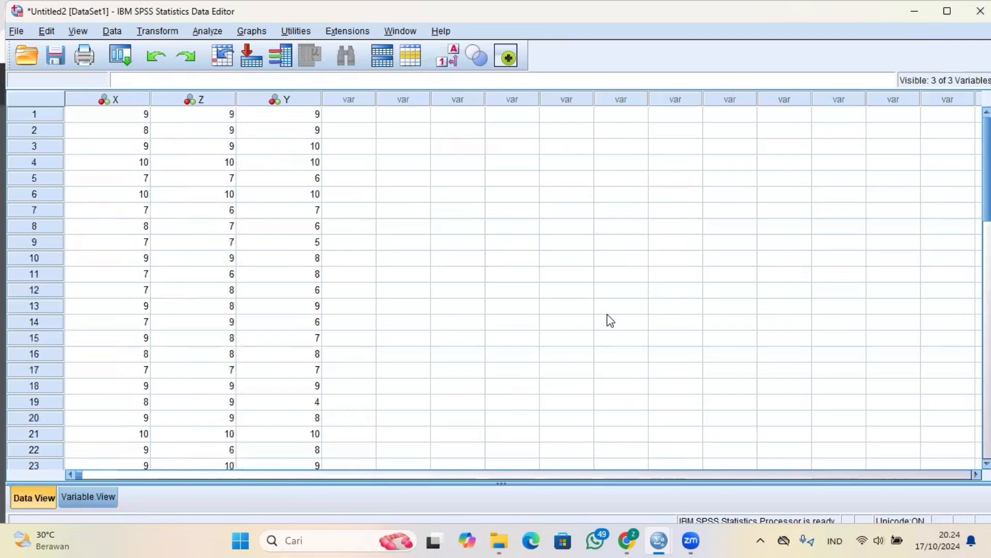
click(628, 539)
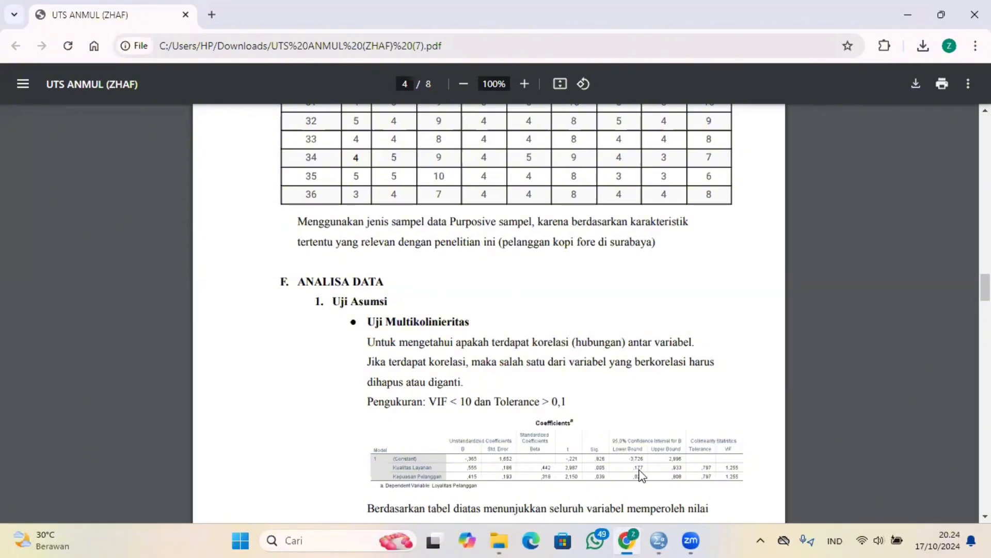
click(659, 540)
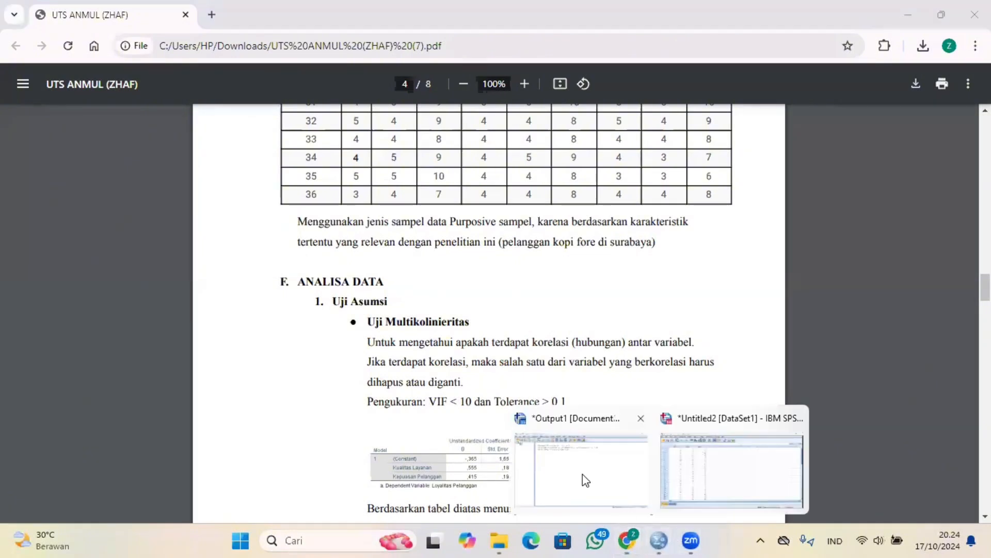
click(586, 473)
mouse_move(634, 540)
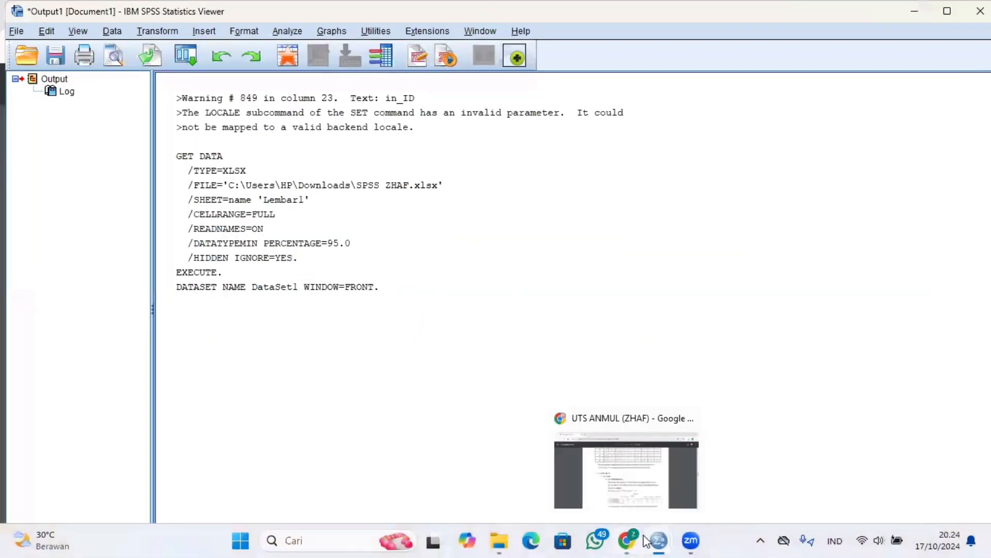
click(704, 488)
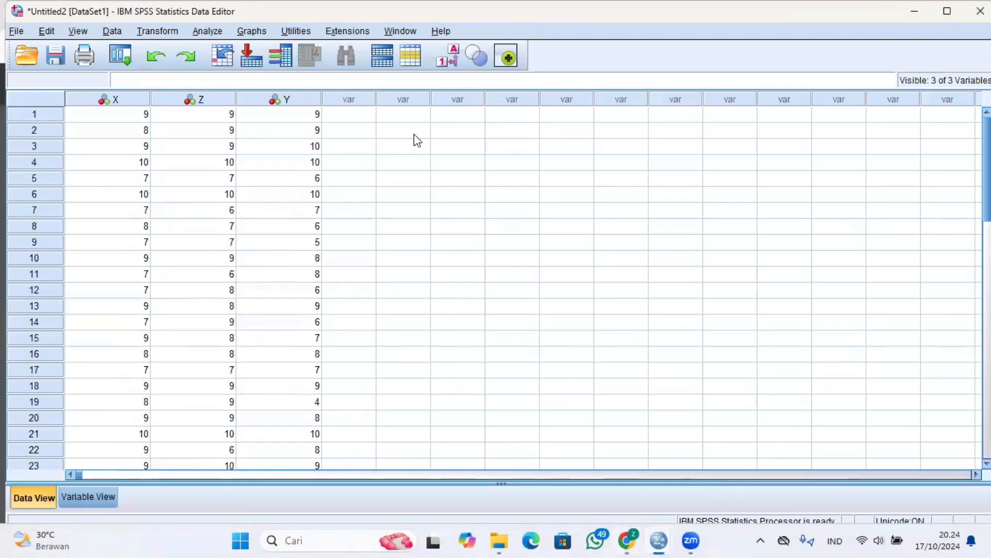
Step: Set up a linear regression with Loyalitas Pelanggan [Y] as dependent and Kualitas Layanan [X] and Kepuasan Pelanggan [Z] as independent variables
click(213, 32)
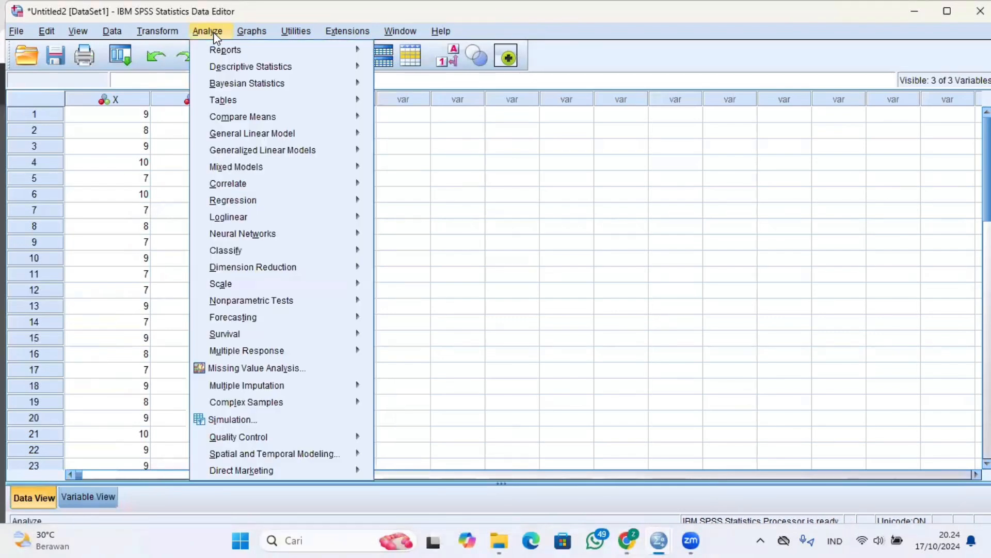
mouse_move(255, 200)
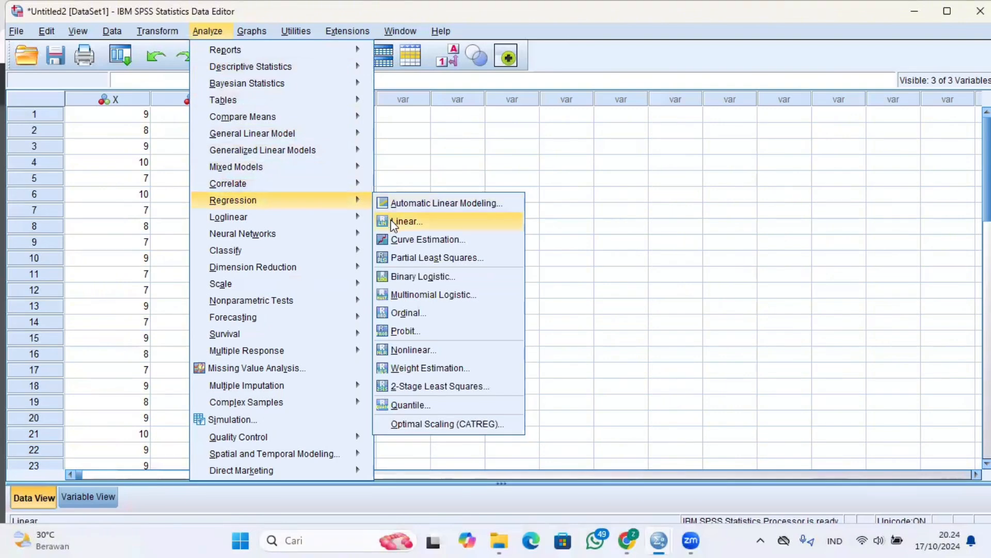
click(392, 225)
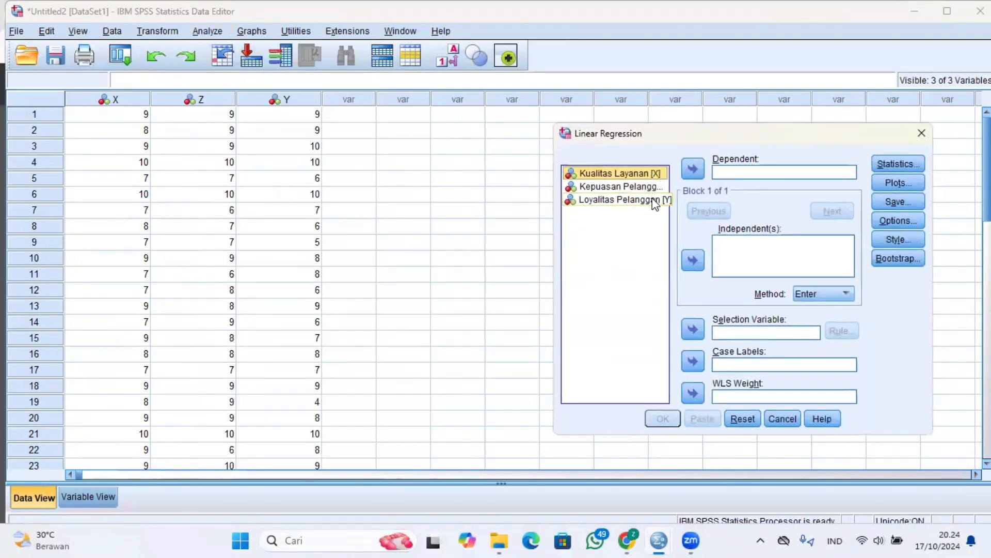
click(654, 202)
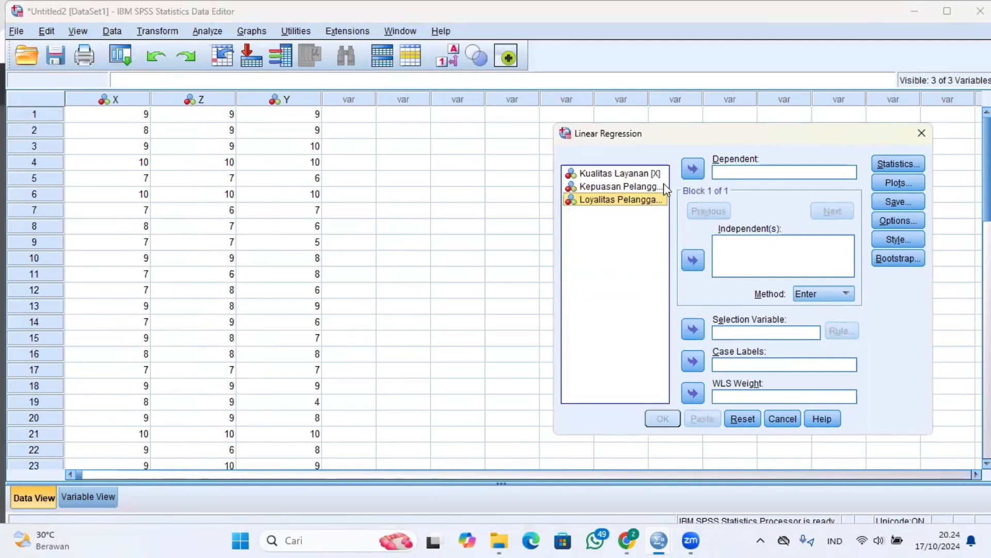
click(693, 168)
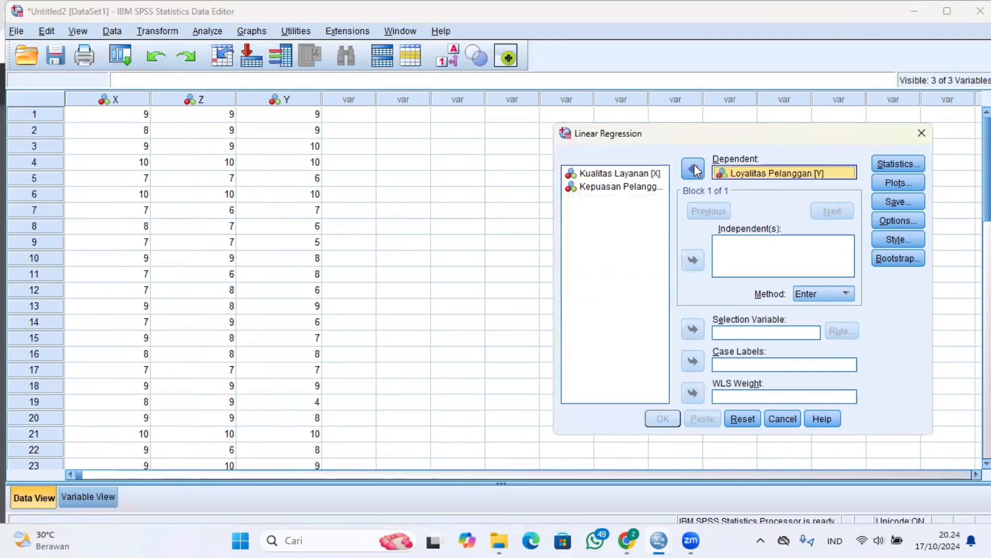
click(643, 175)
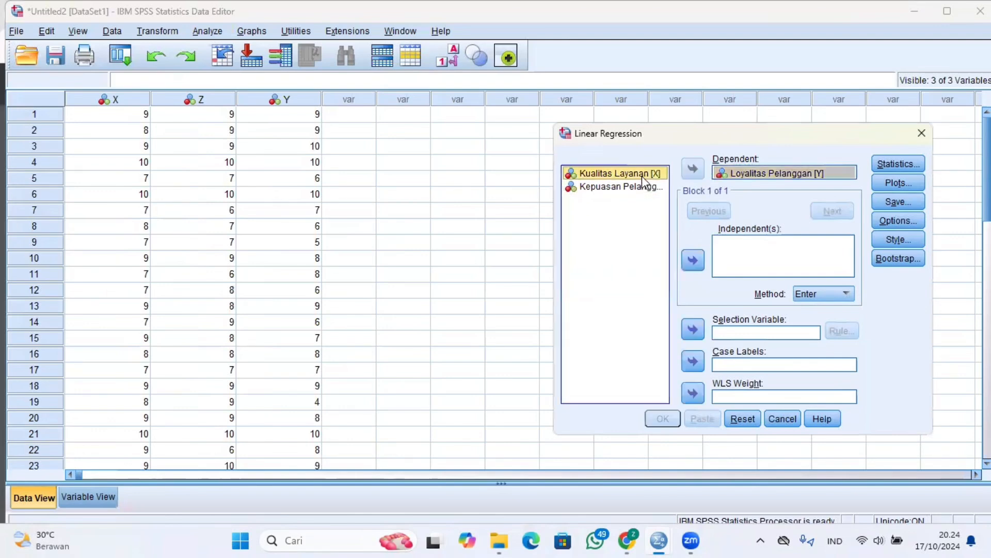
click(697, 254)
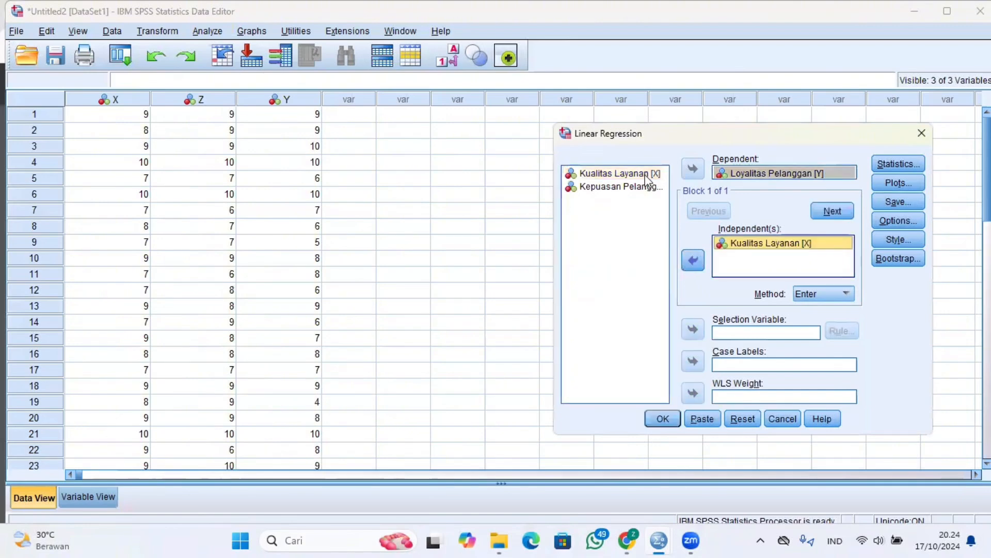
click(646, 189)
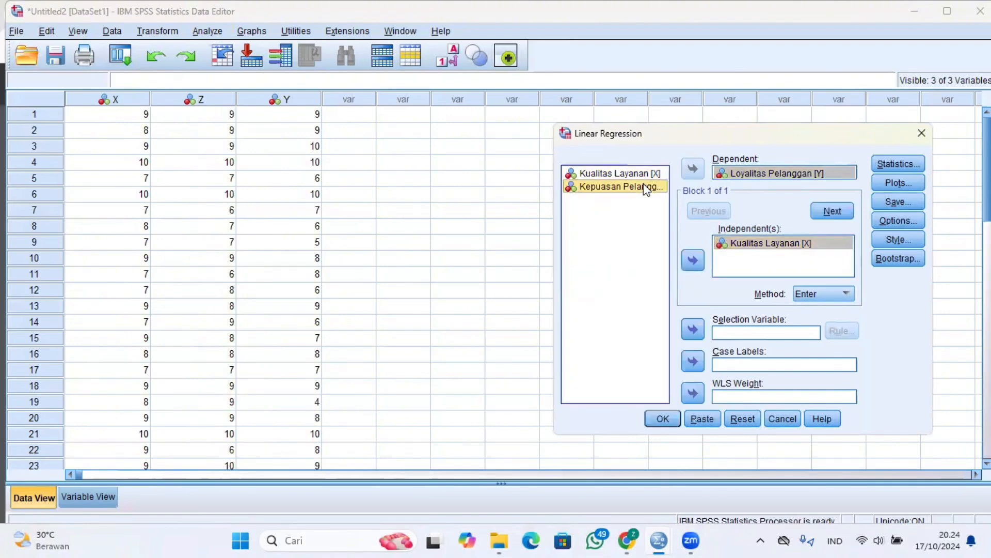
click(695, 255)
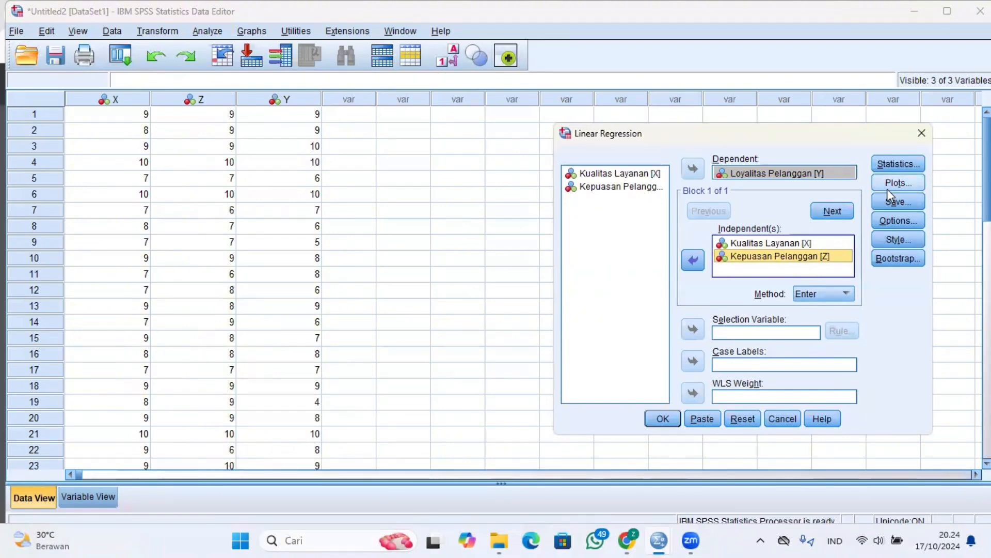
Step: Add the covariance matrix and collinearity diagnostics to the regression statistics and run the analysis
click(881, 163)
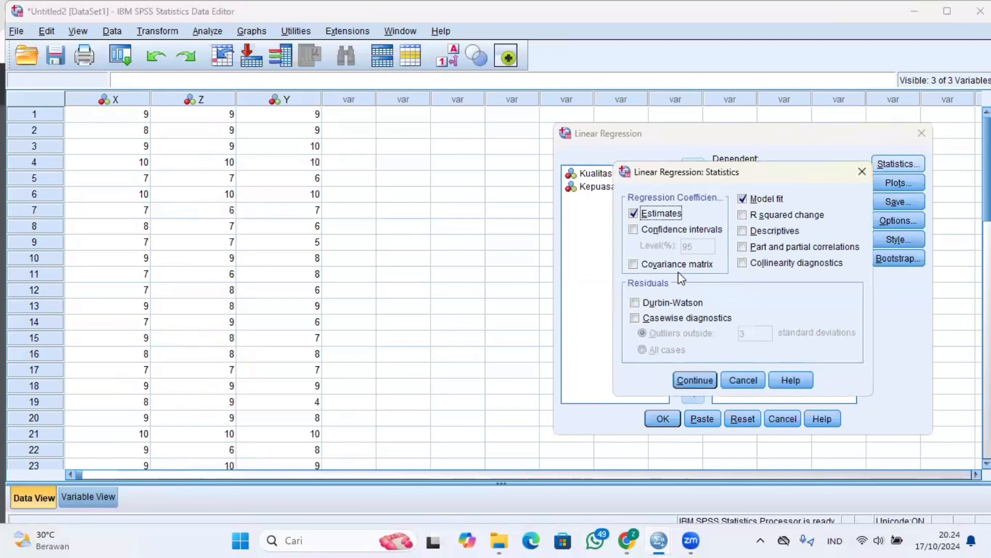
click(632, 267)
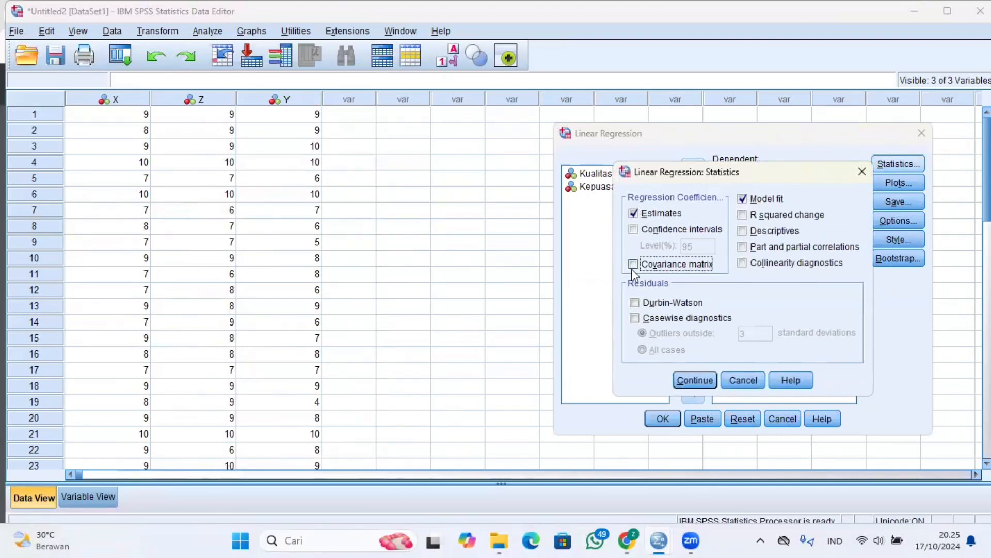
click(748, 273)
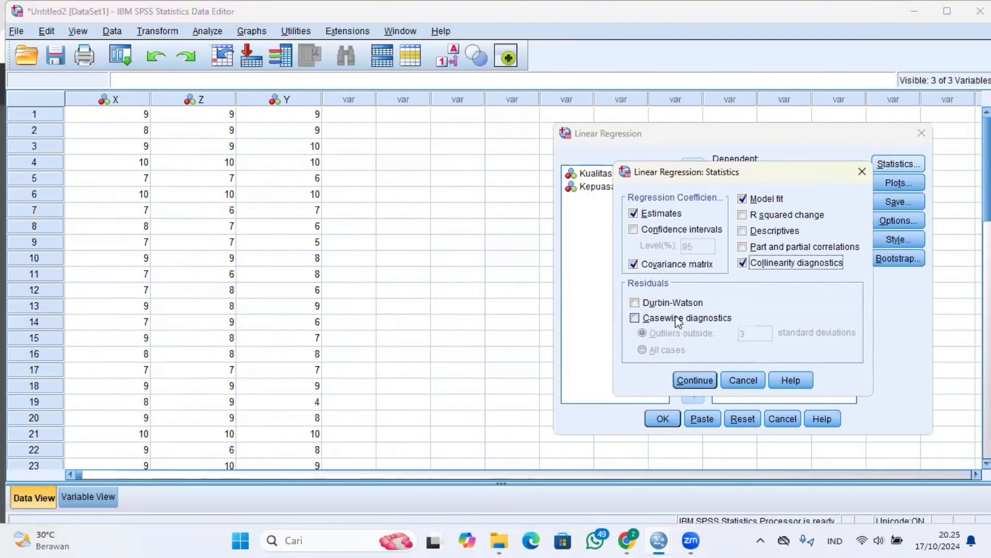
click(694, 379)
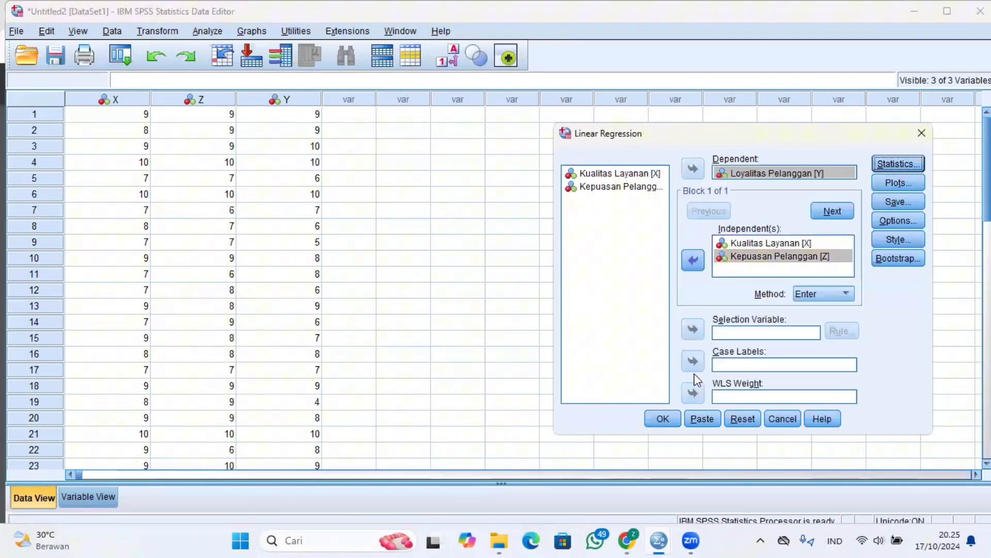
click(663, 418)
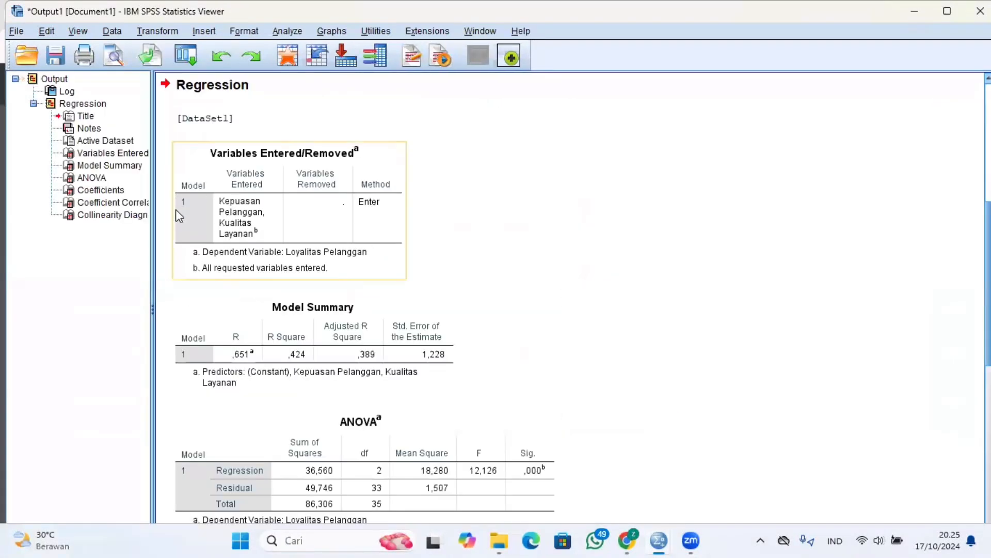
Step: Go to the Coefficients table in the regression output and examine its Tolerance and VIF columns
click(101, 190)
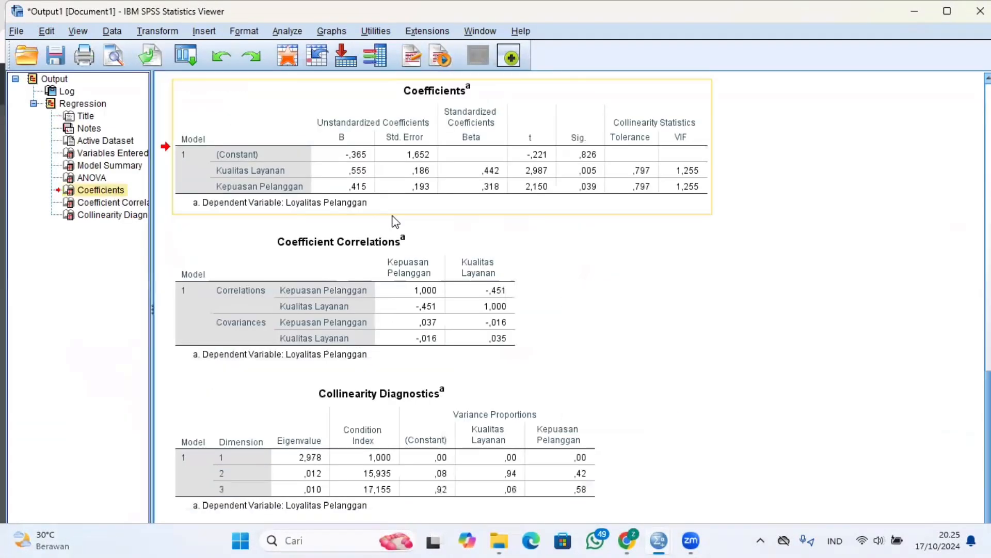
scroll(524, 175, up, 2)
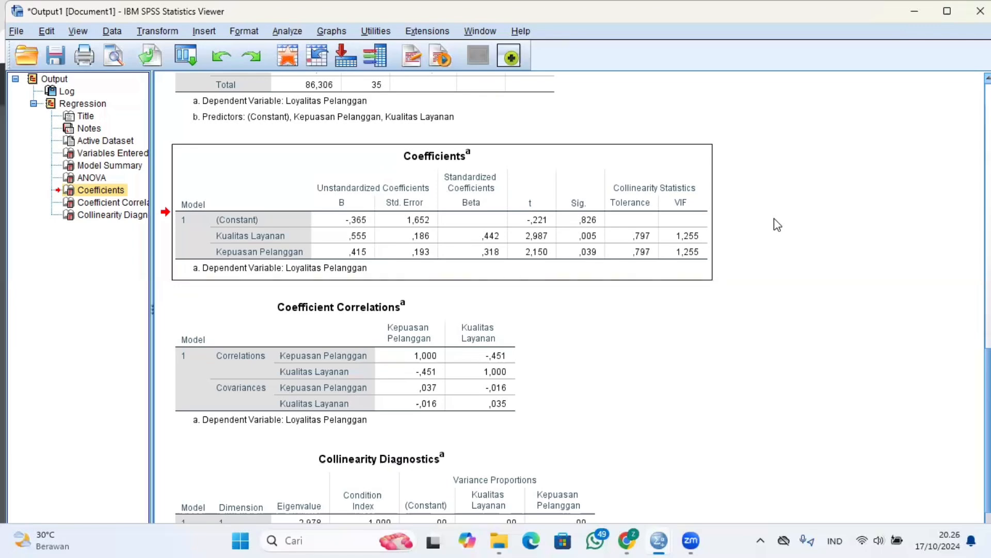
Step: Switch to Chrome to read the Uji Heteroskedastisitas section of the report PDF, and return to the dataset in the SPSS Data Editor
click(631, 539)
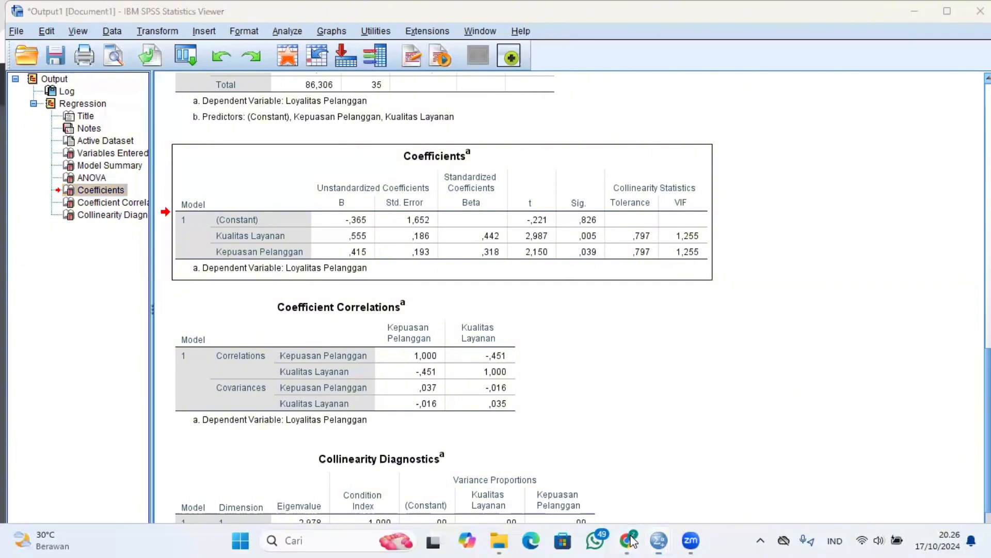
scroll(527, 293, down, 4)
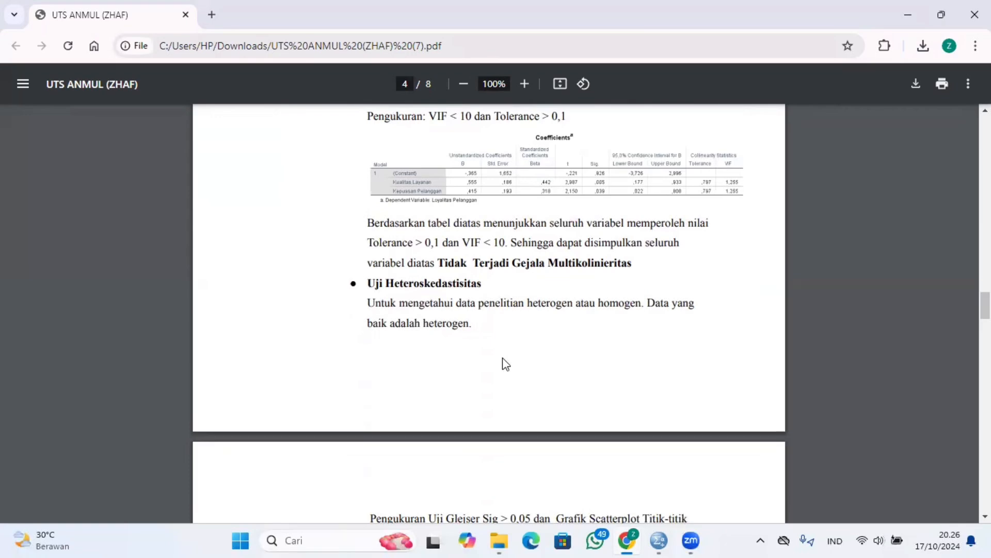
scroll(505, 364, down, 1)
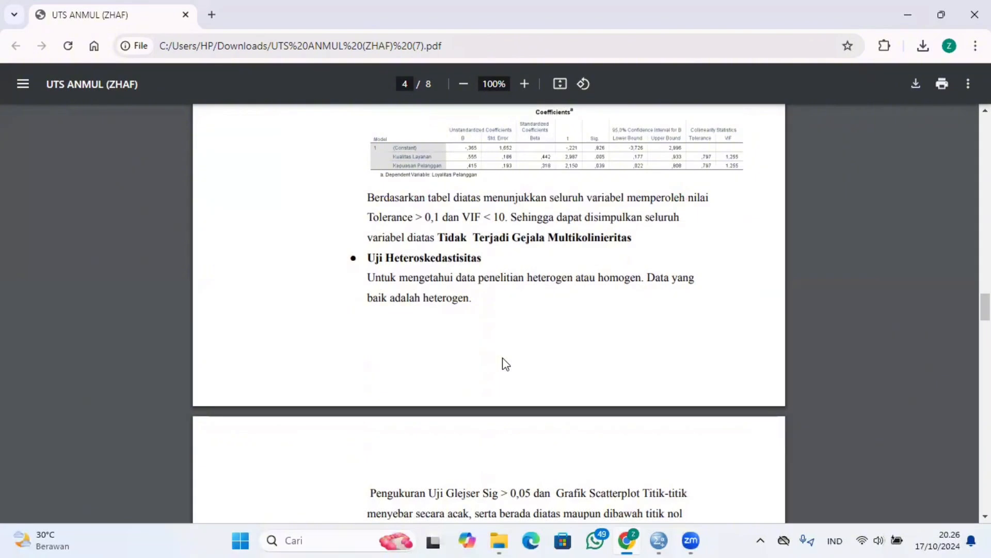
scroll(505, 363, down, 3)
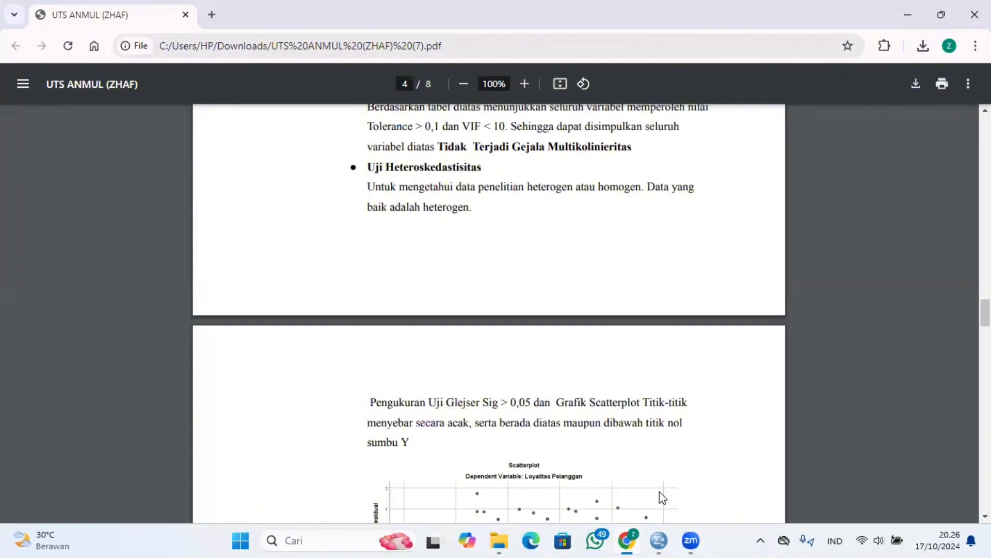
mouse_move(663, 540)
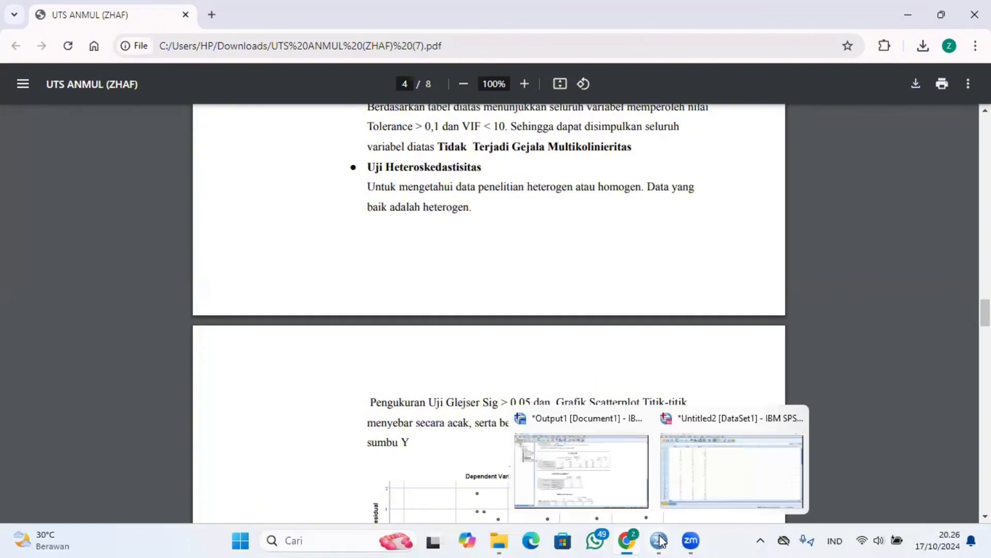
click(690, 493)
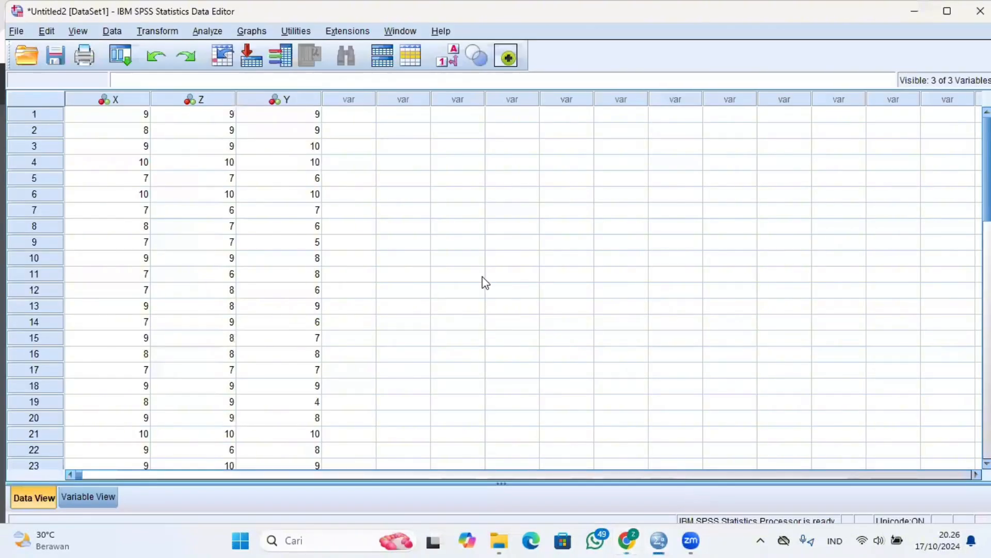
click(218, 31)
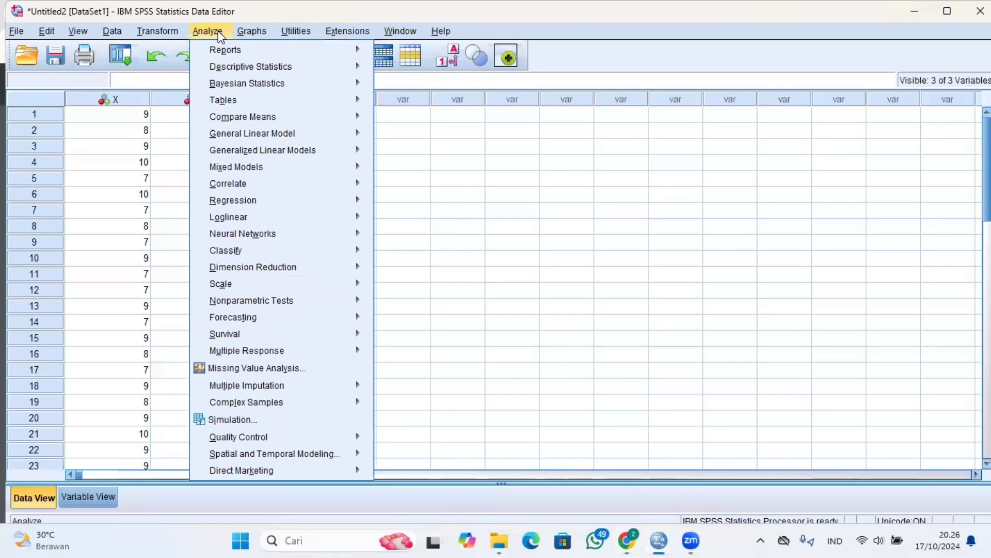
mouse_move(261, 201)
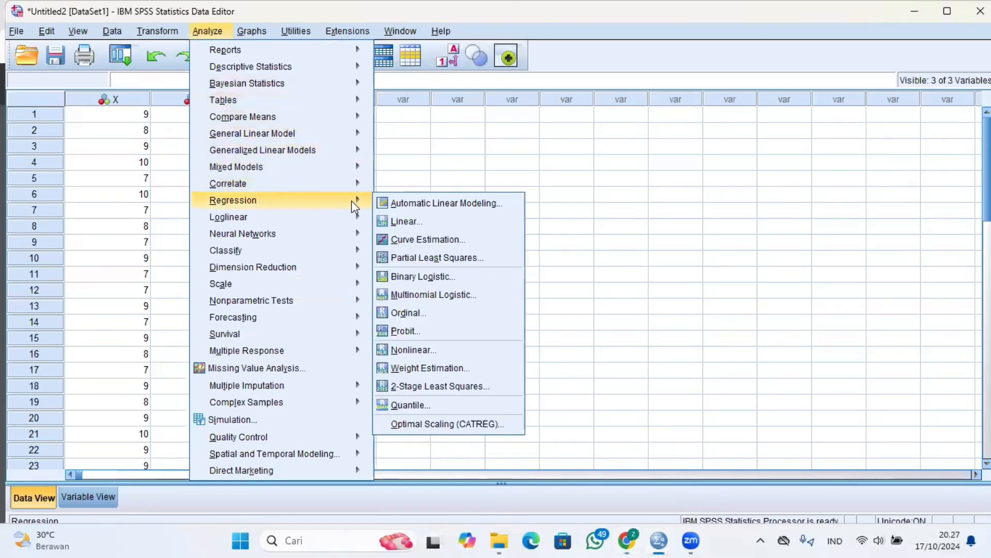
click(410, 239)
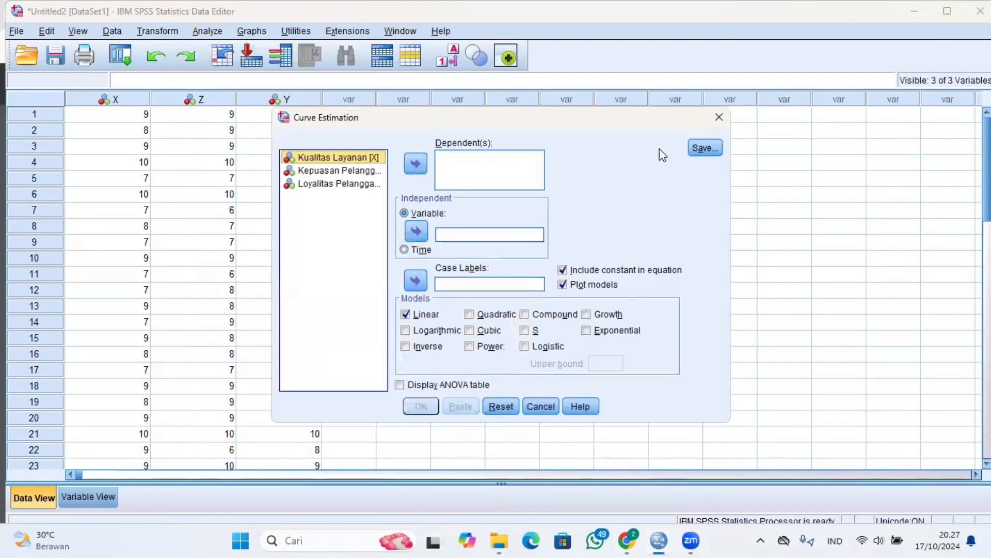
click(718, 117)
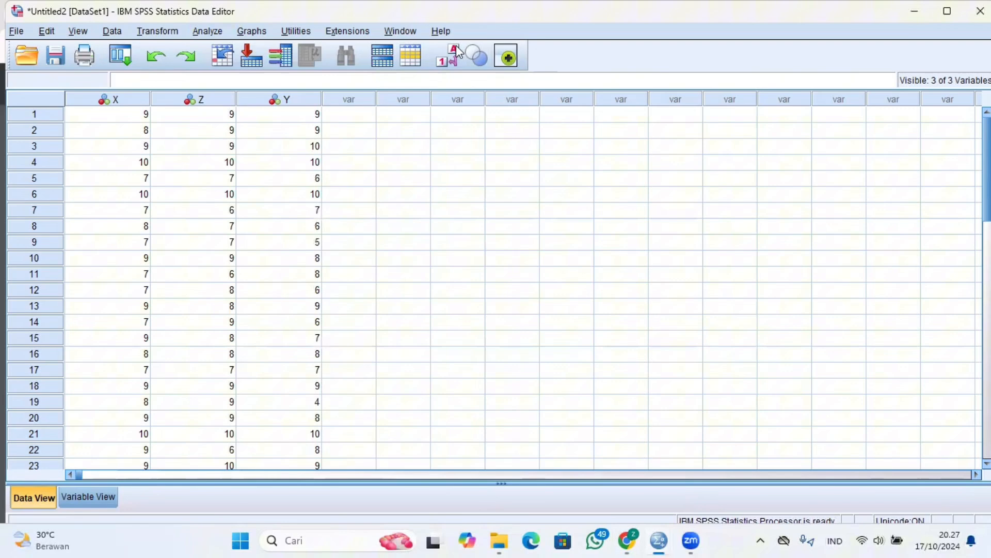
Step: Run the linear regression again with a residual scatterplot that has *SRESID on the Y axis and *ZPRED on the X axis
click(209, 32)
mouse_move(318, 200)
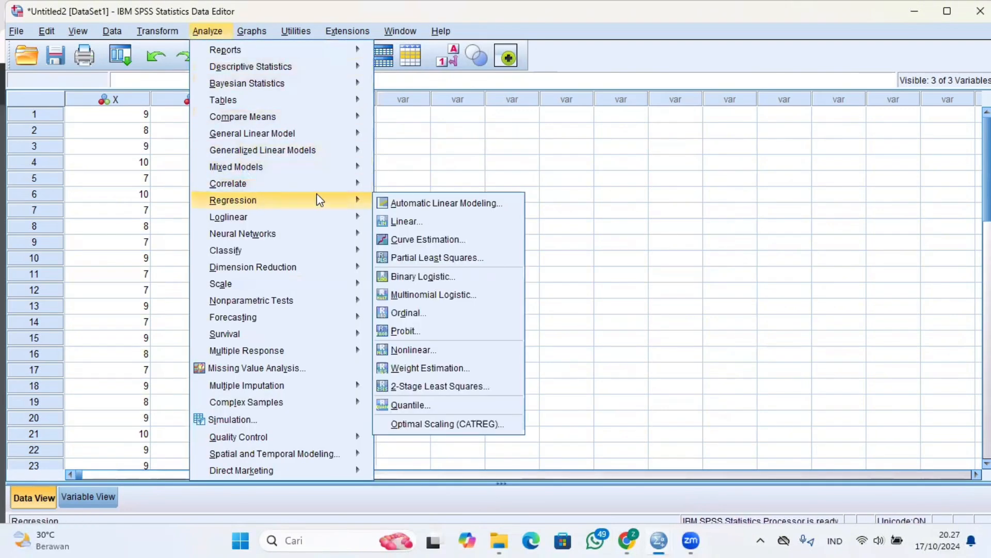
click(382, 223)
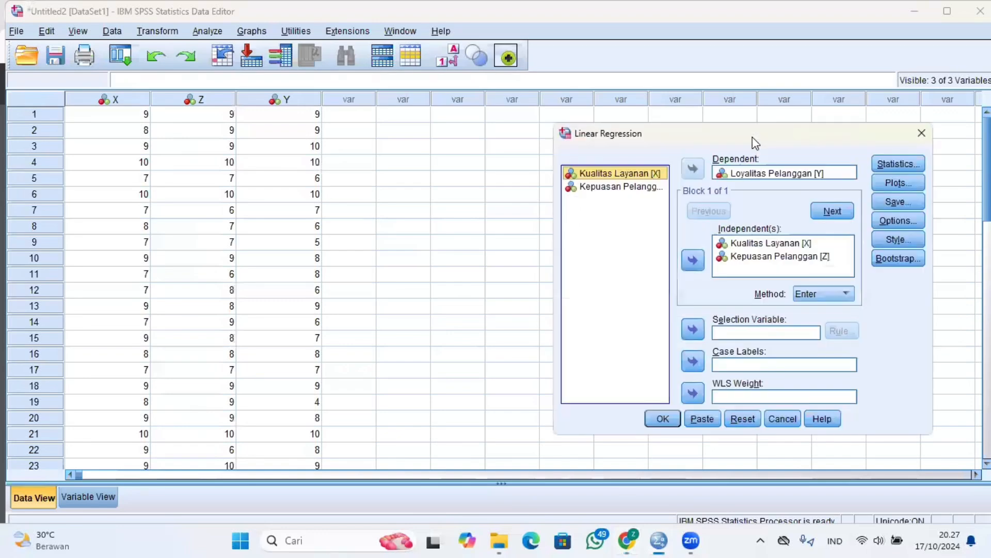
click(909, 183)
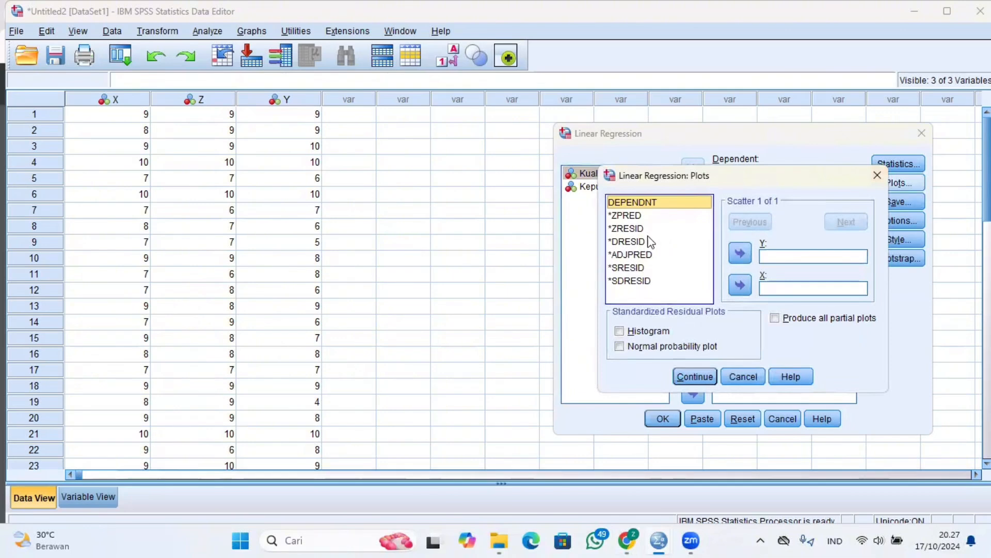
click(633, 215)
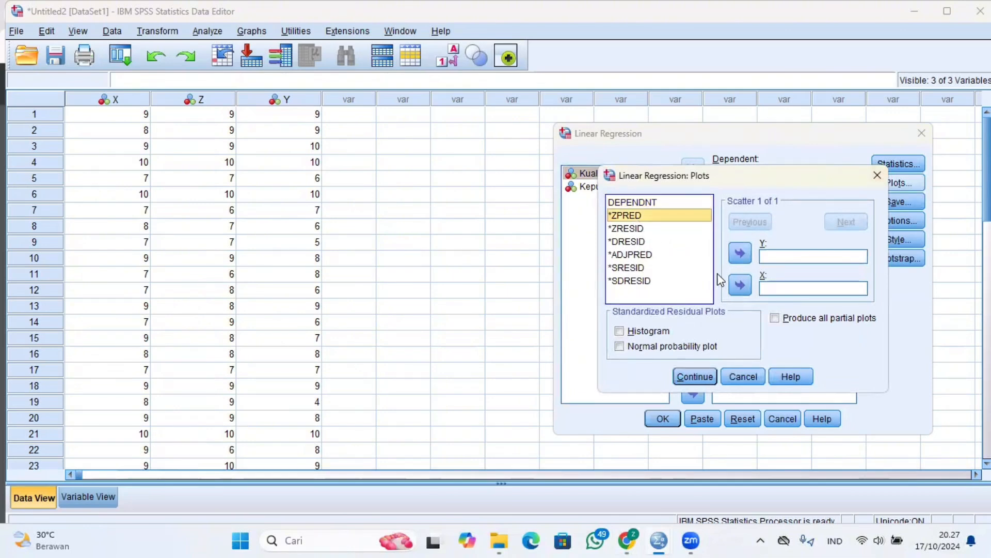
click(738, 285)
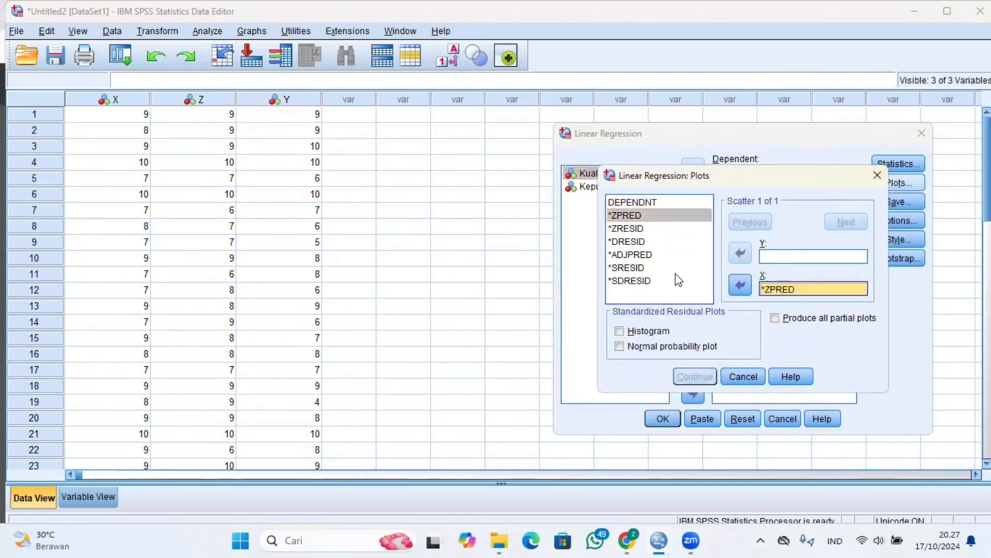
click(634, 268)
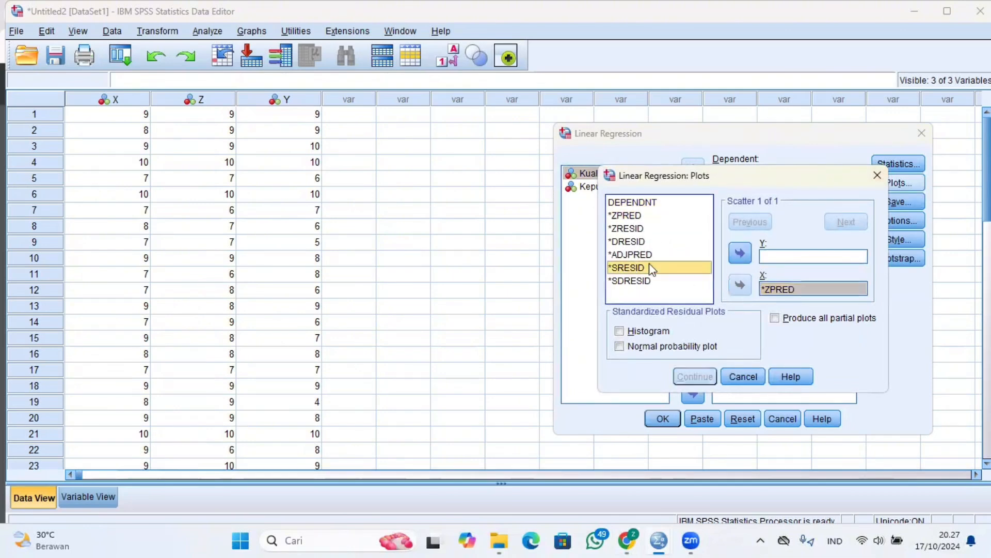
click(743, 252)
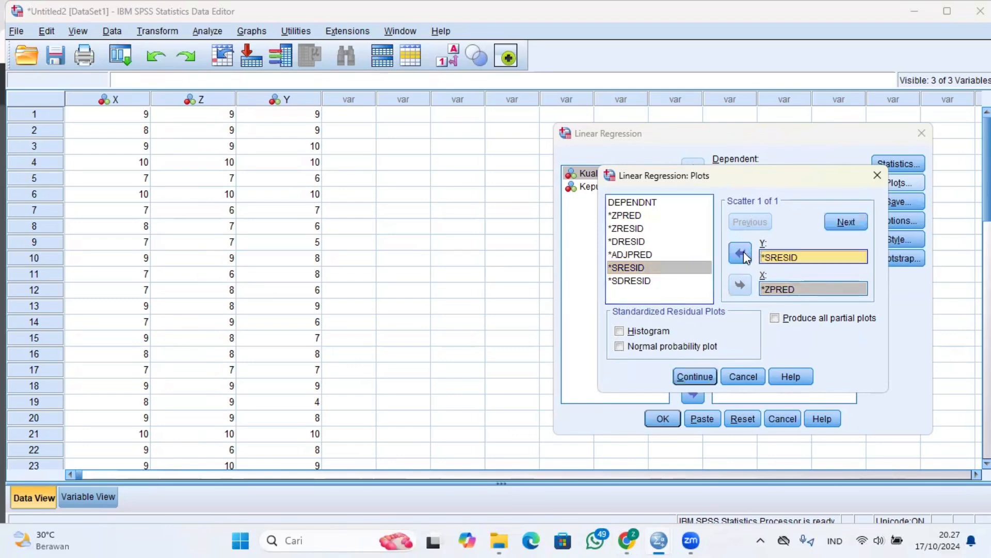
click(702, 377)
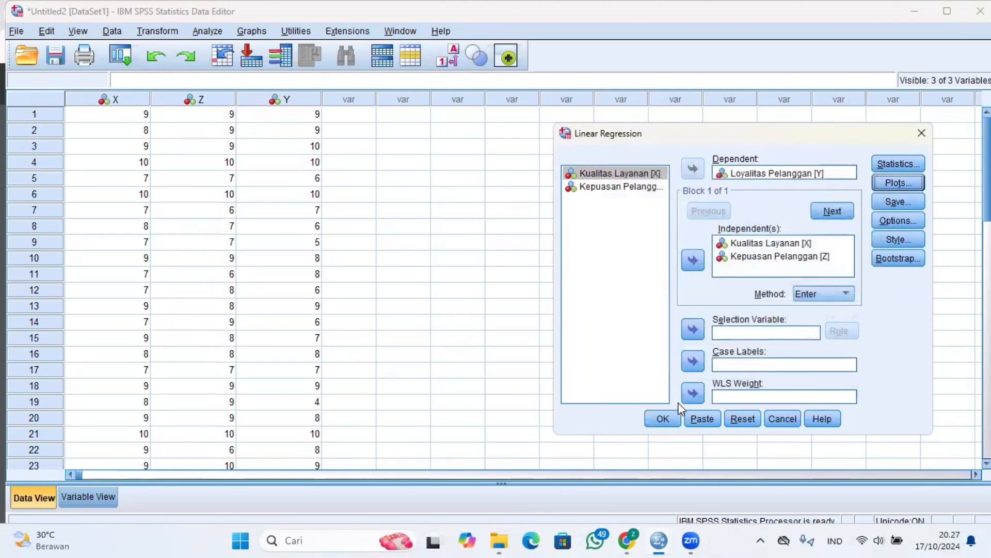
click(666, 419)
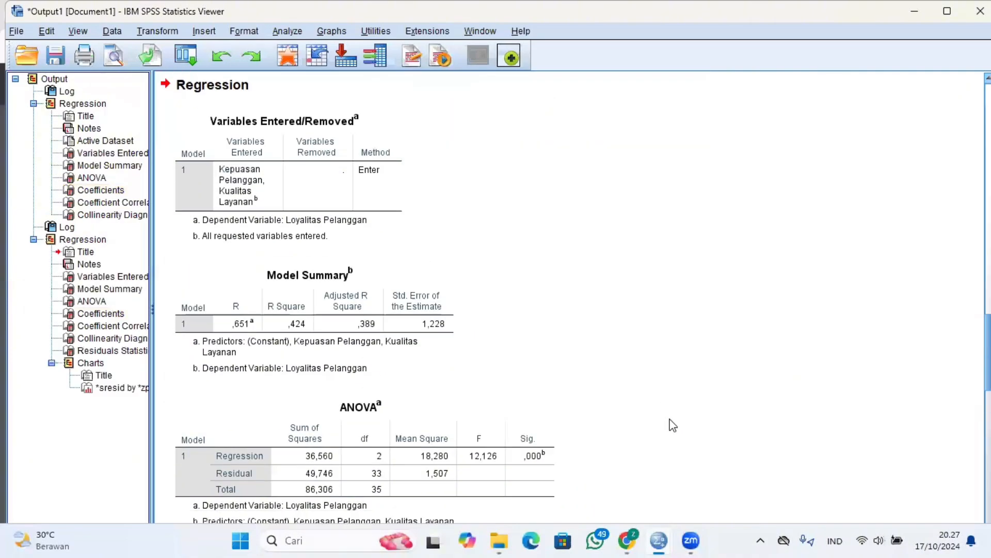
Step: Examine the residual scatterplot in the output and switch to Chrome to read the report's Uji Heteroskedastisitas and Uji Normalitas sections
scroll(673, 425, down, 15)
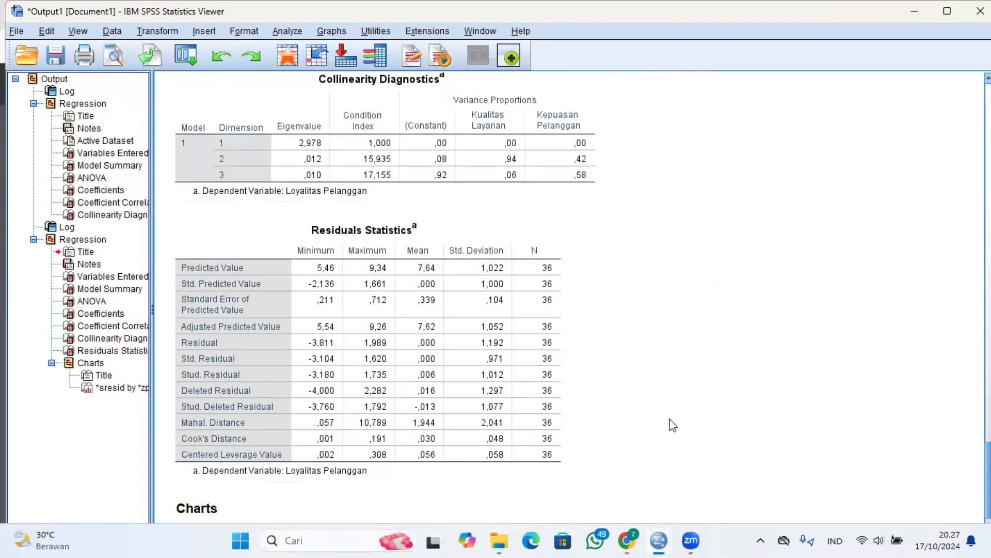
scroll(671, 423, down, 5)
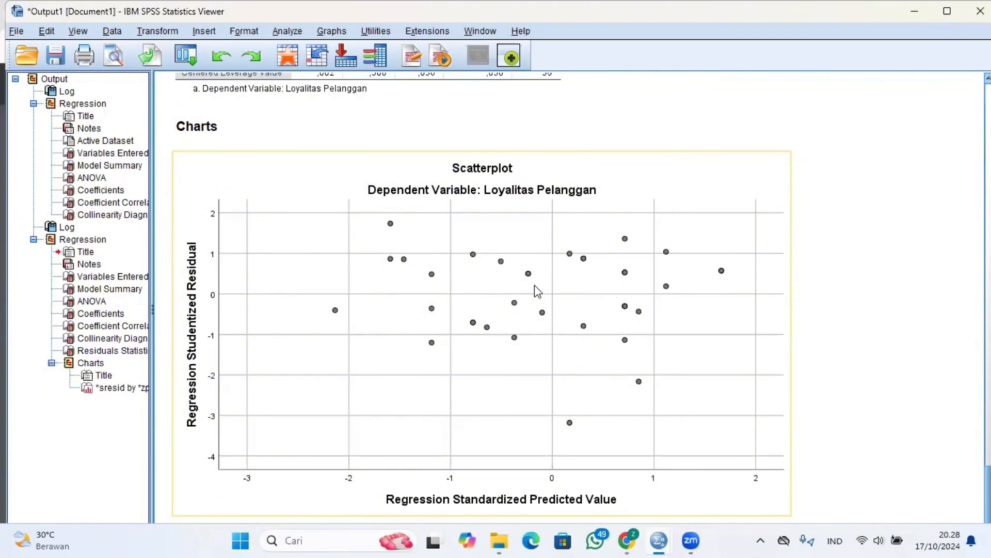
click(631, 537)
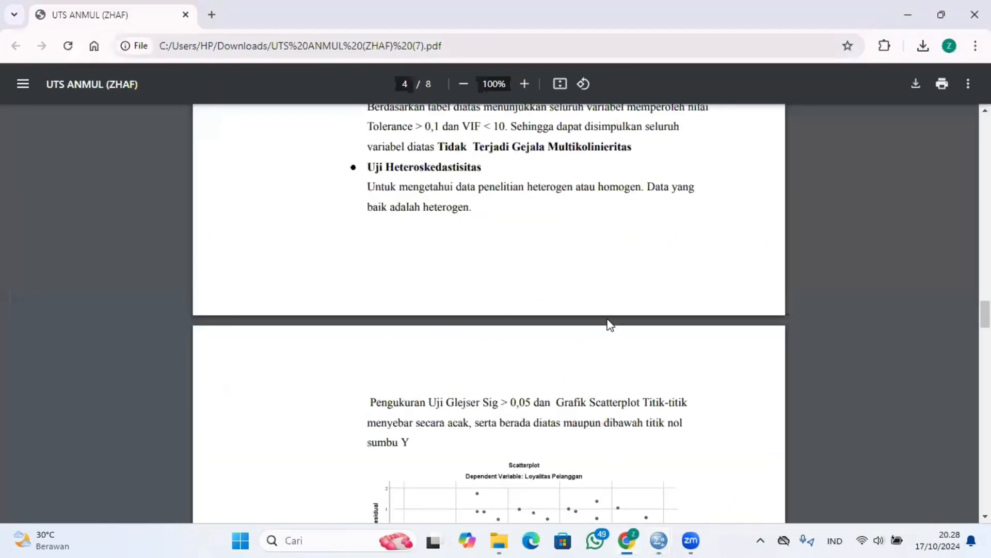
scroll(609, 326, down, 6)
scroll(610, 325, down, 4)
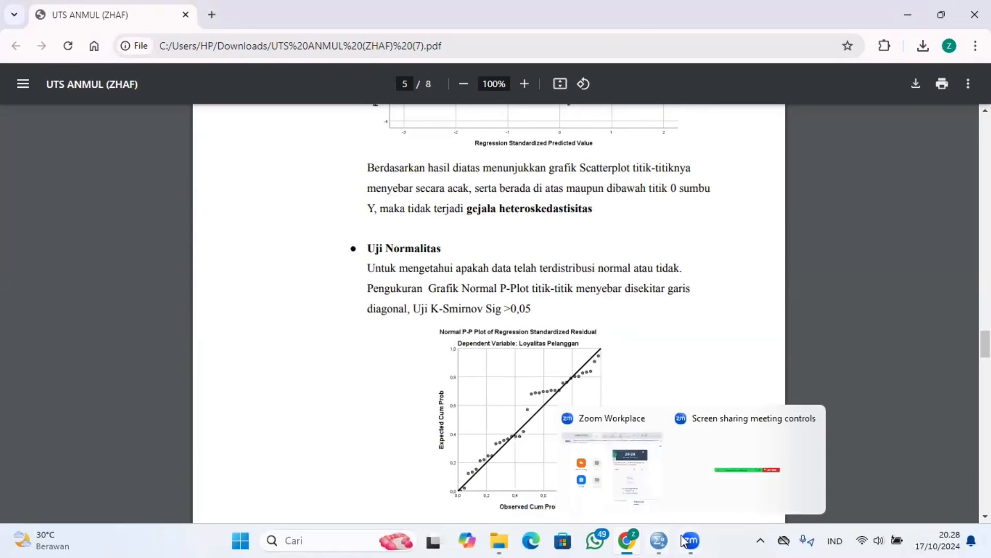
Step: Return to the dataset in the SPSS Data Editor and rerun the linear regression with a residual histogram and normal probability plot
mouse_move(660, 537)
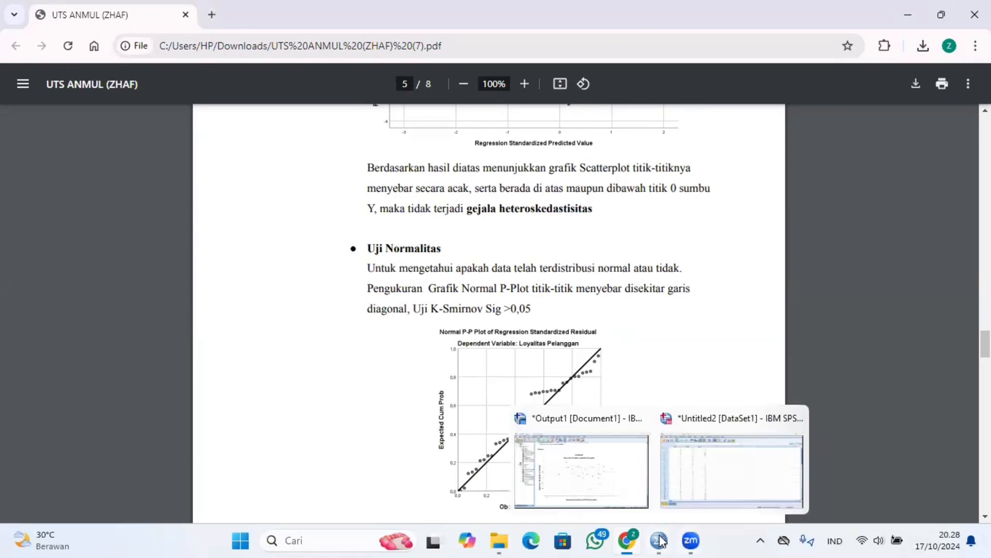
click(689, 470)
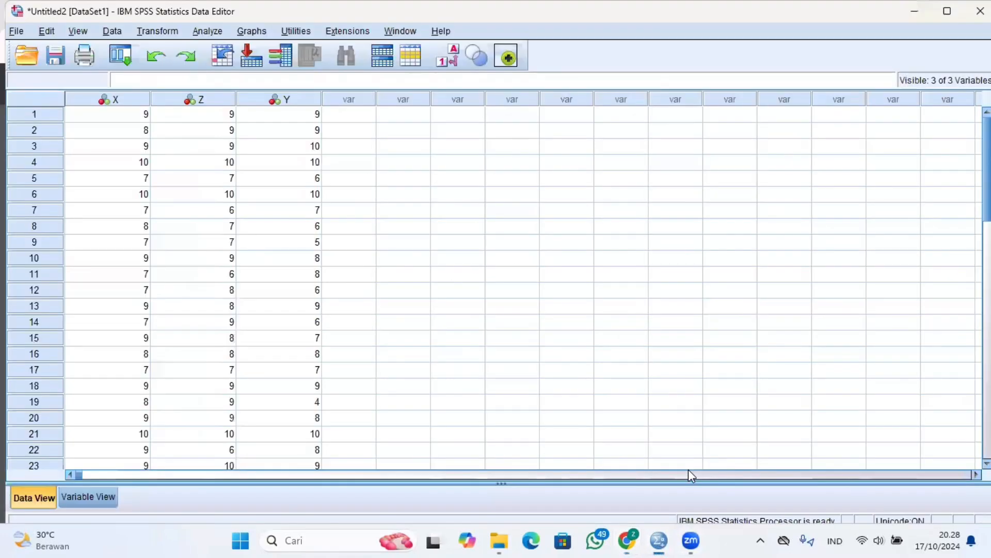
click(210, 27)
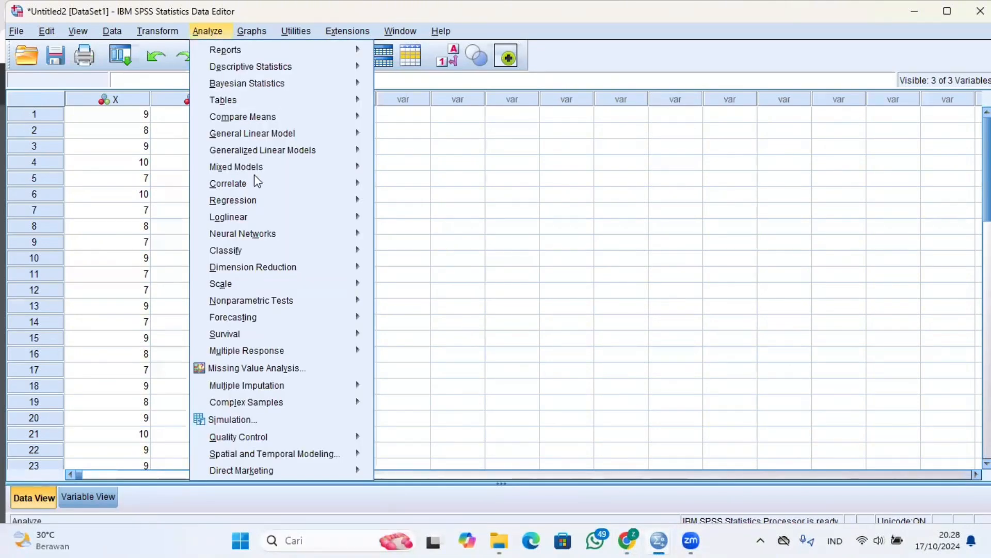
mouse_move(258, 189)
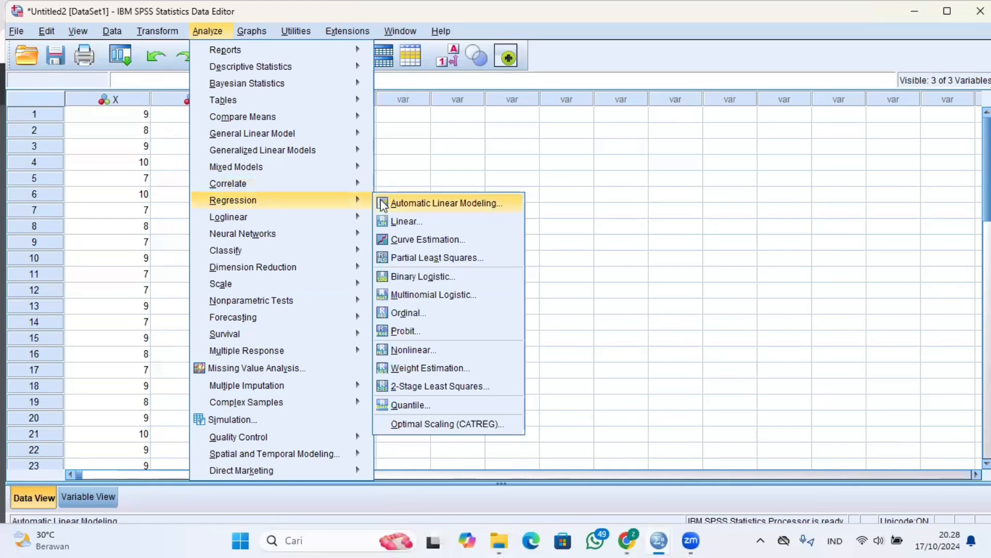
click(398, 222)
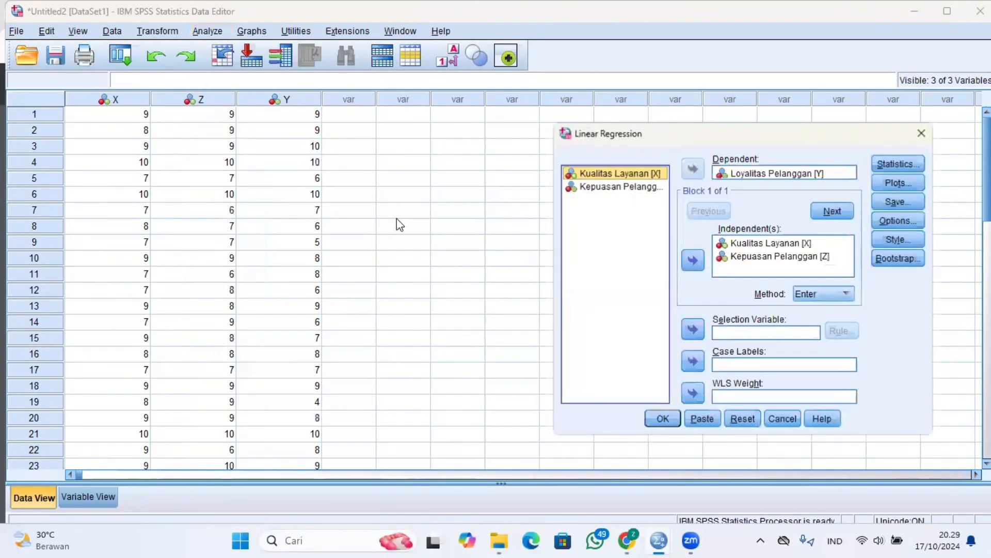
click(896, 184)
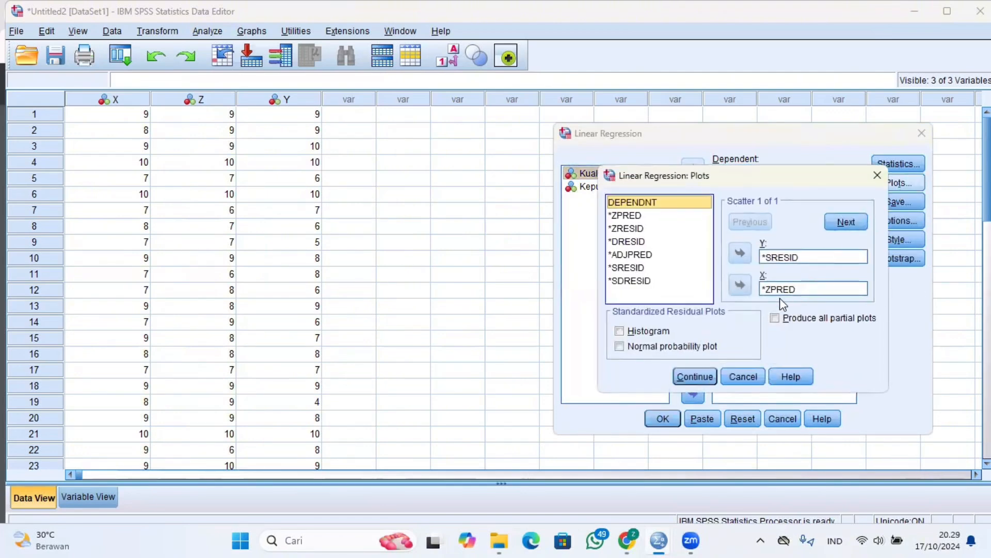
click(653, 333)
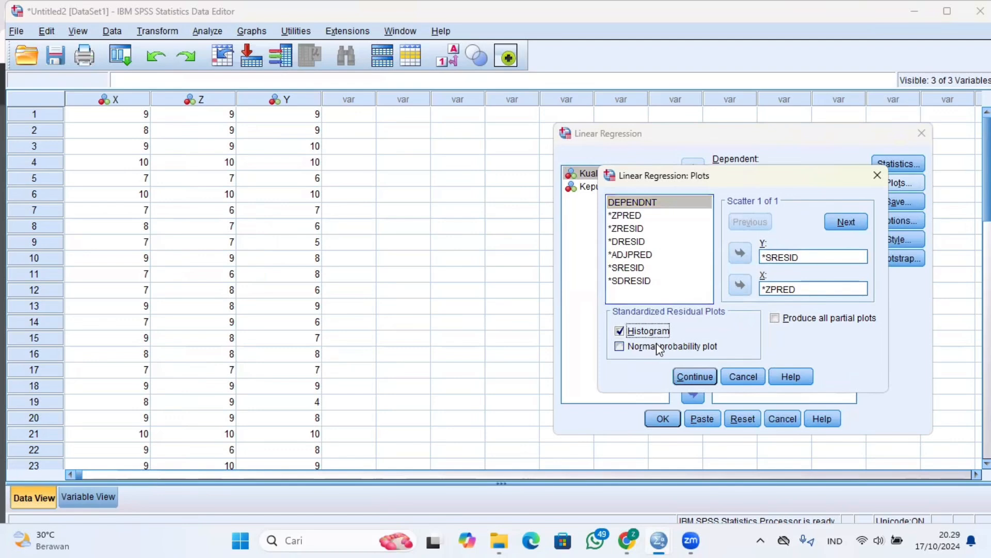
click(657, 344)
click(693, 376)
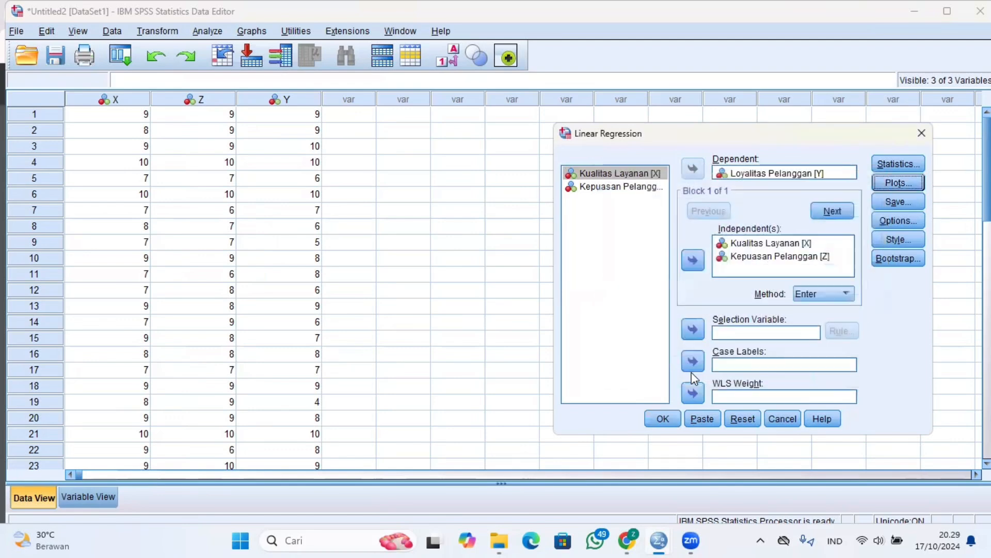
click(661, 419)
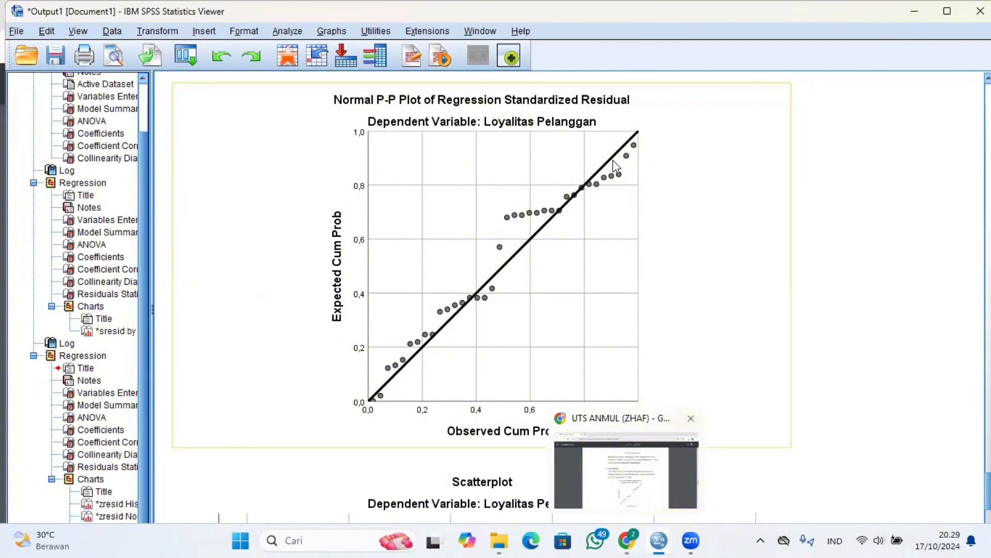
Step: Switch to Chrome and read the report PDF from the Uji Normalitas P-P plot through the regression of X on Y (Model 1)
click(632, 540)
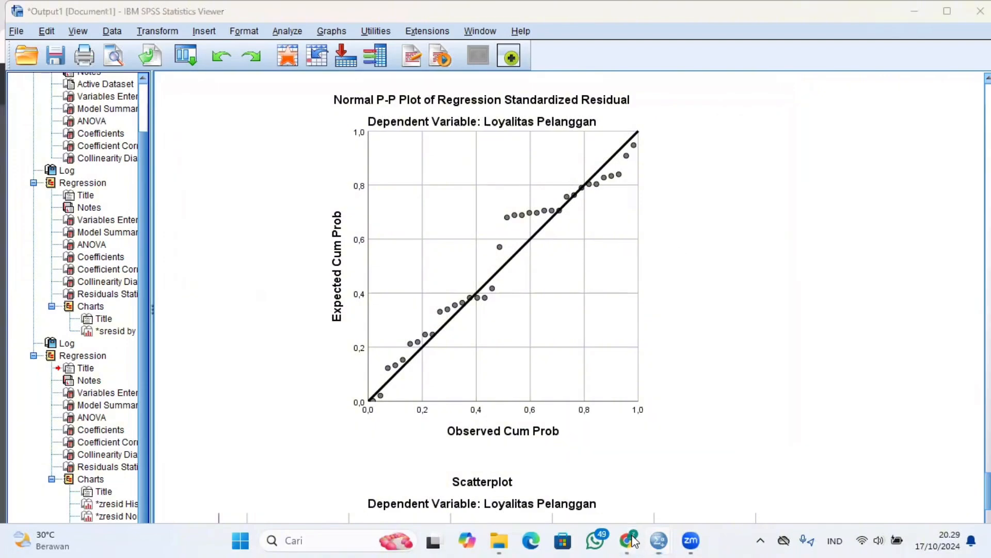
scroll(571, 322, up, 15)
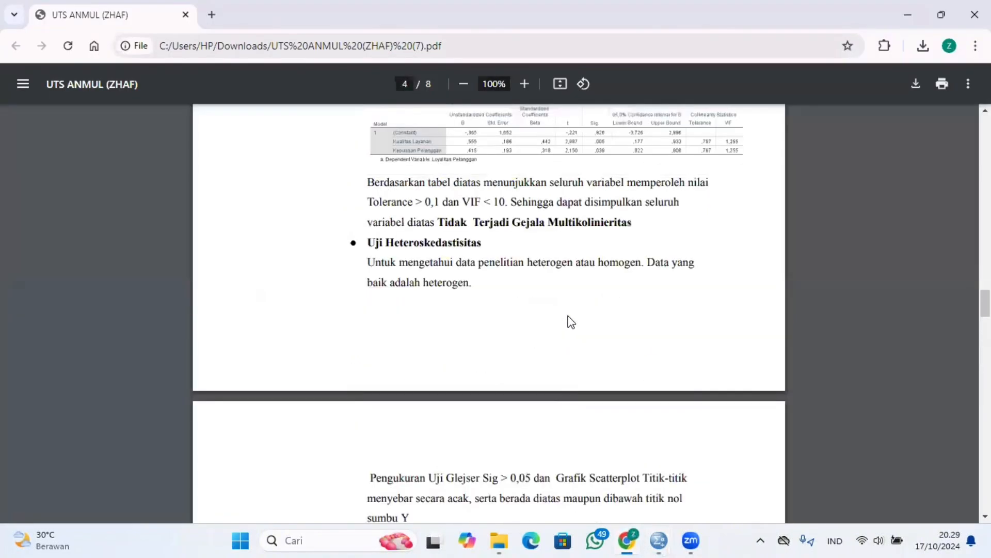
scroll(571, 322, down, 15)
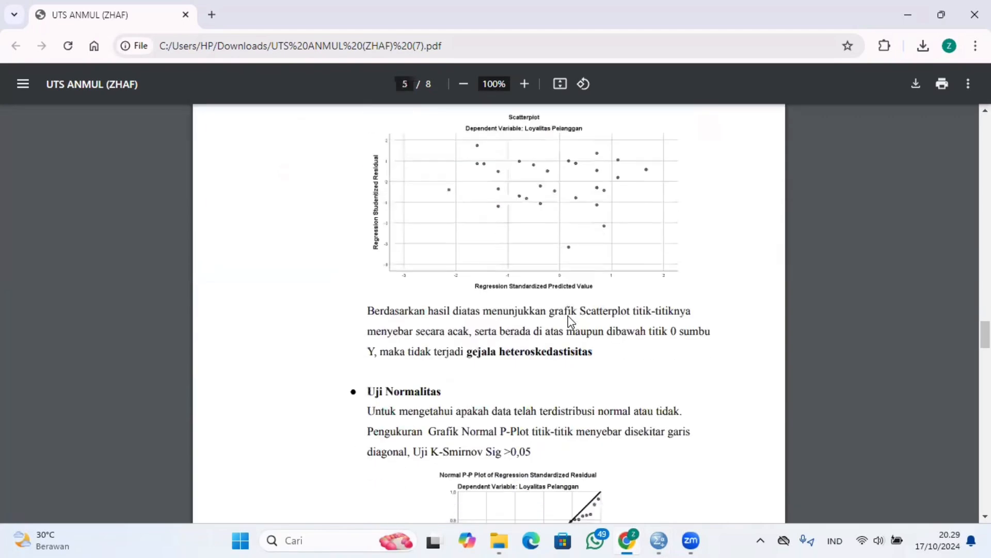
scroll(571, 321, down, 7)
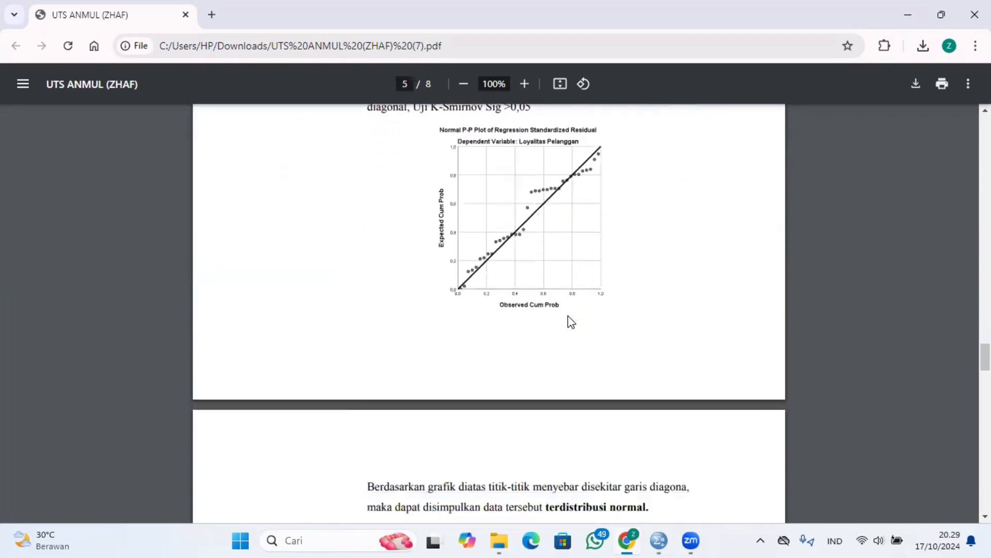
scroll(568, 321, down, 1)
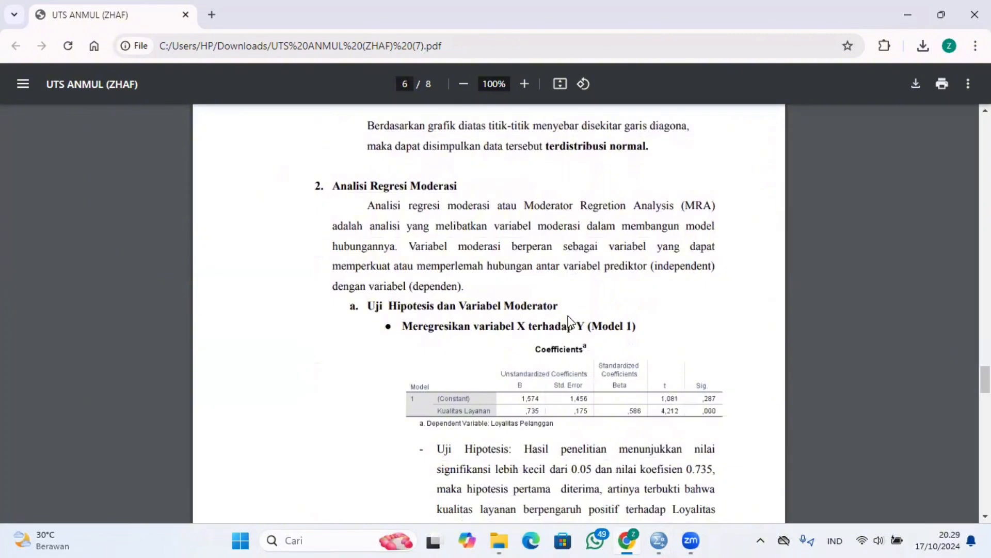
scroll(570, 321, down, 1)
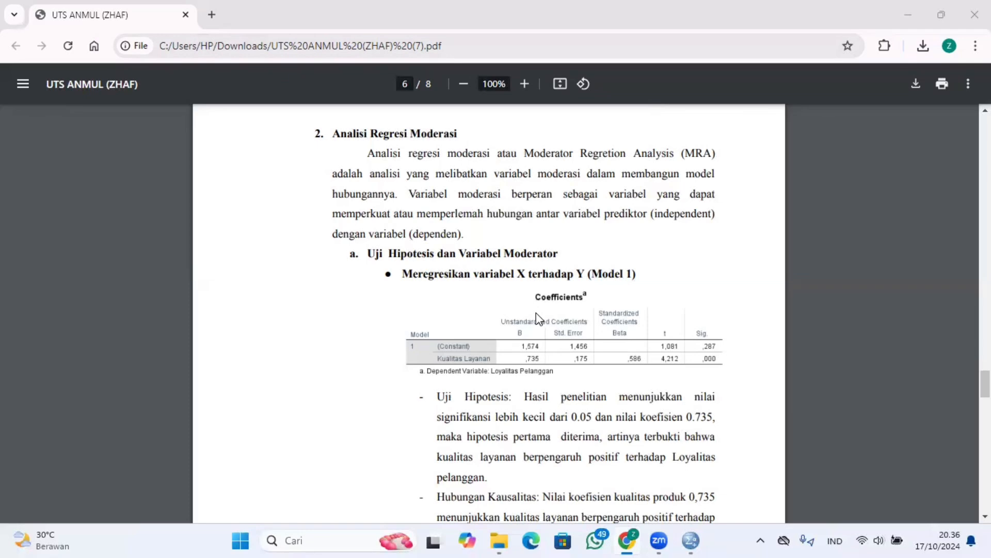
scroll(537, 316, down, 1)
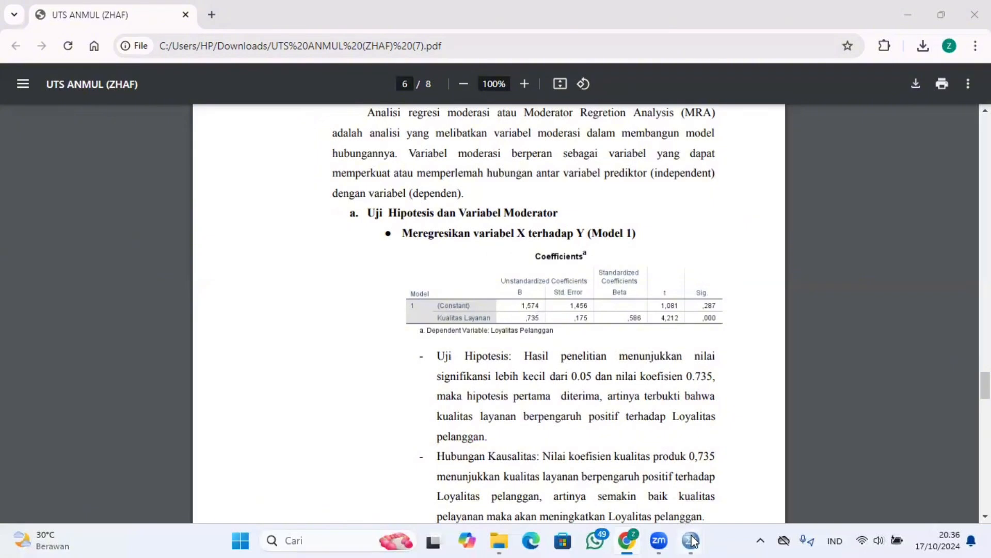
Step: Return to the SPSS Data Editor and run a linear regression of Loyalitas Pelanggan with Kualitas Layanan as the only independent variable
mouse_move(693, 541)
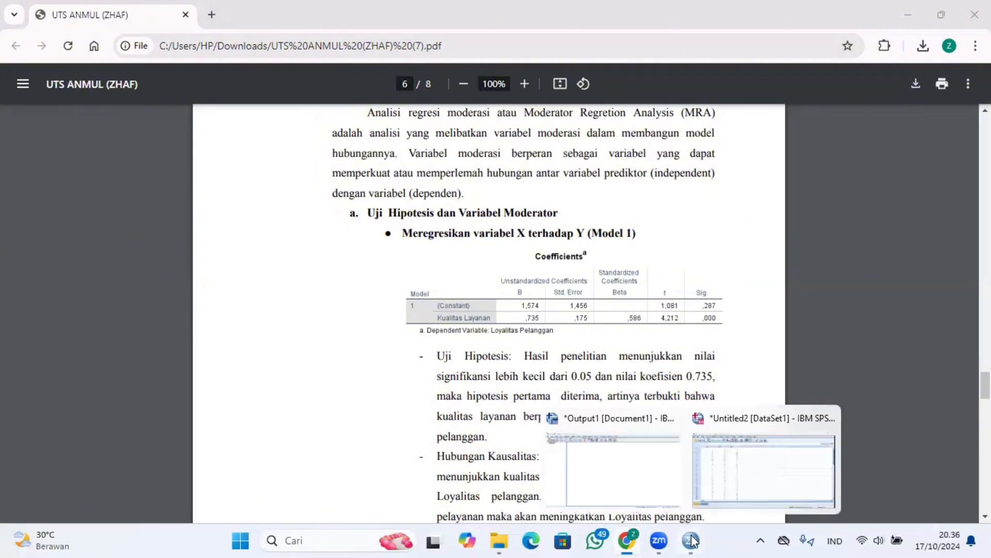
click(732, 477)
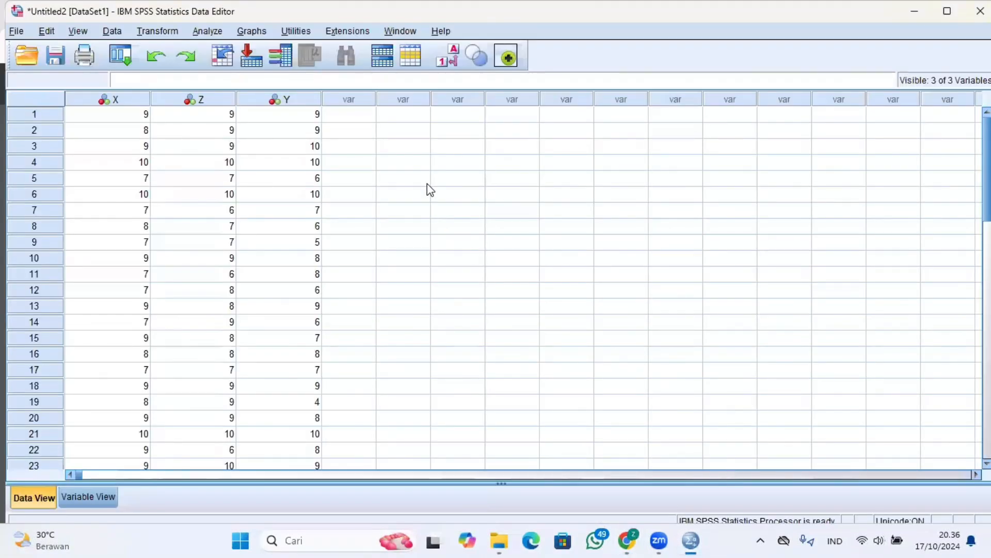
click(202, 31)
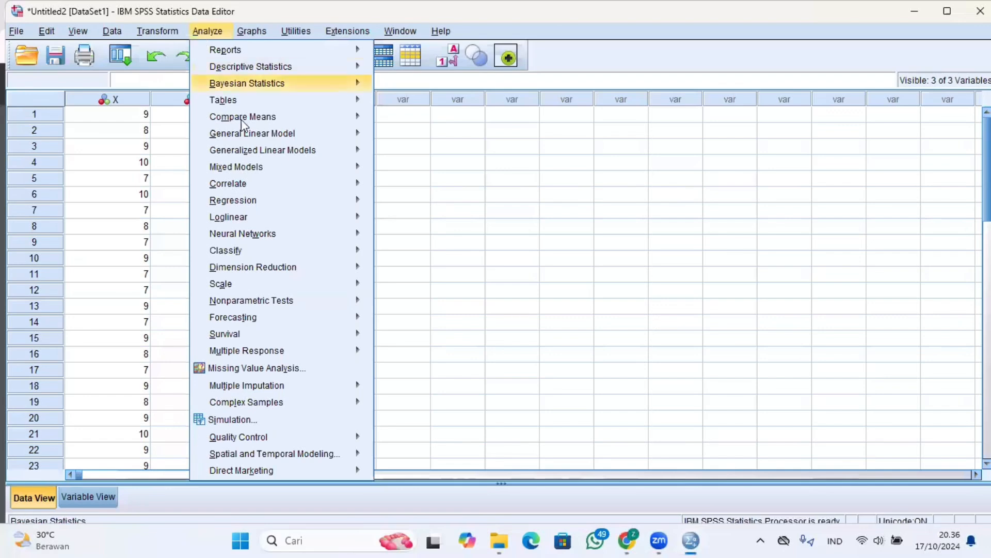
mouse_move(273, 200)
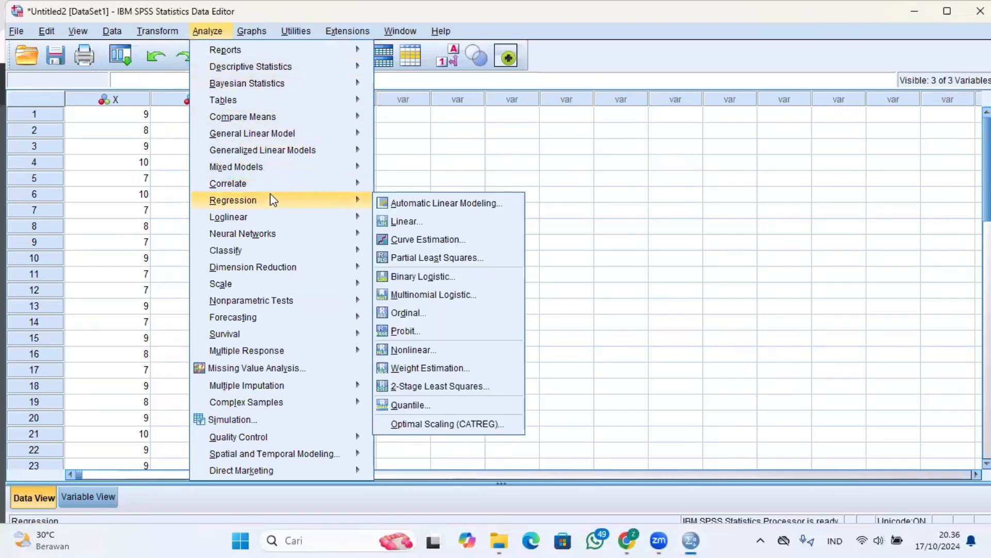
mouse_move(375, 216)
click(392, 222)
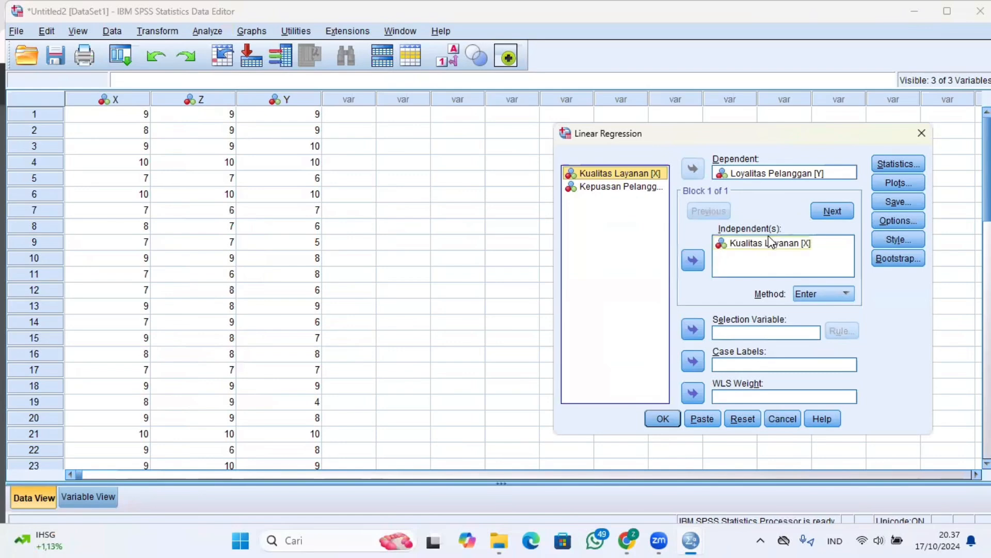
click(664, 418)
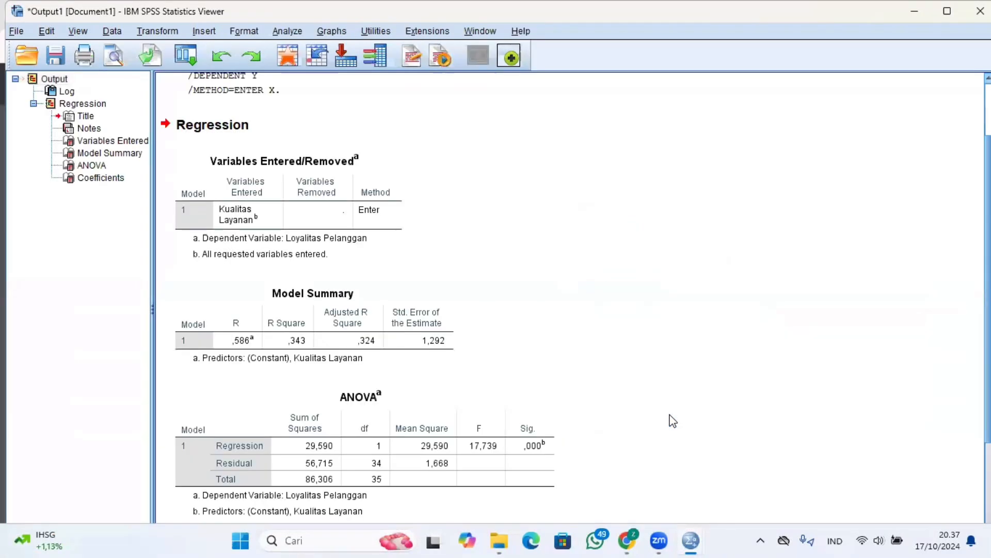
Step: Examine the Coefficients table of the new output and switch to Chrome to read the report's Model 1 and Model 2 sections
click(100, 179)
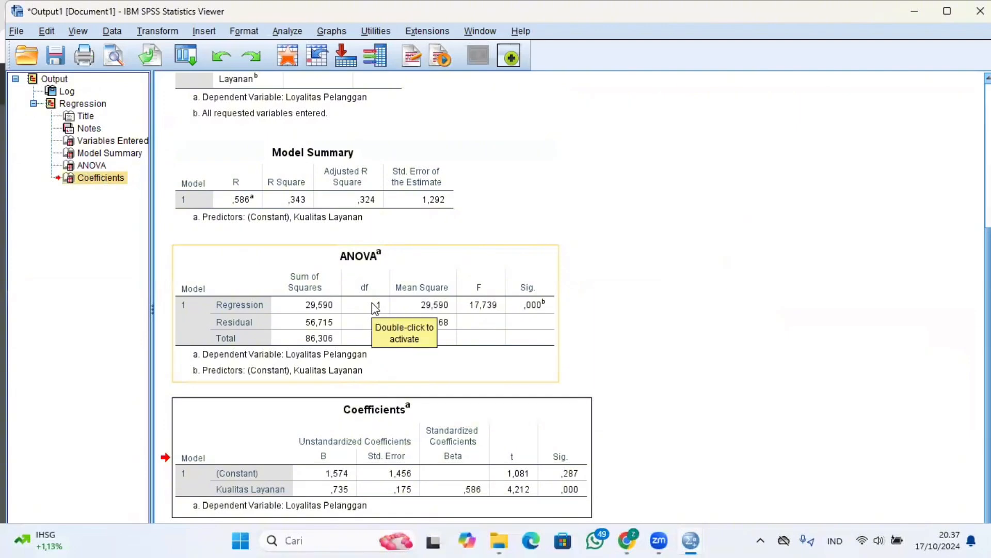
click(604, 312)
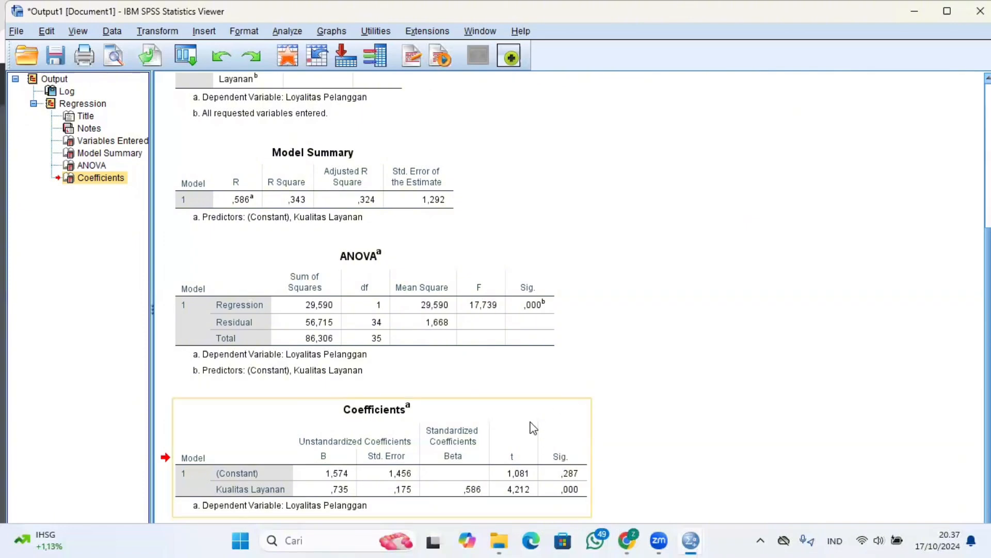
click(627, 540)
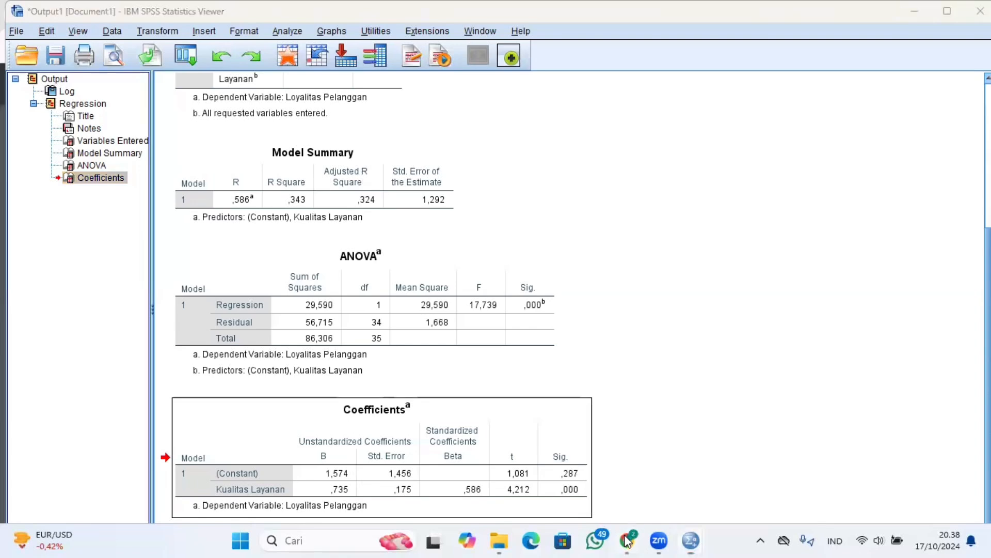
scroll(556, 263, down, 1)
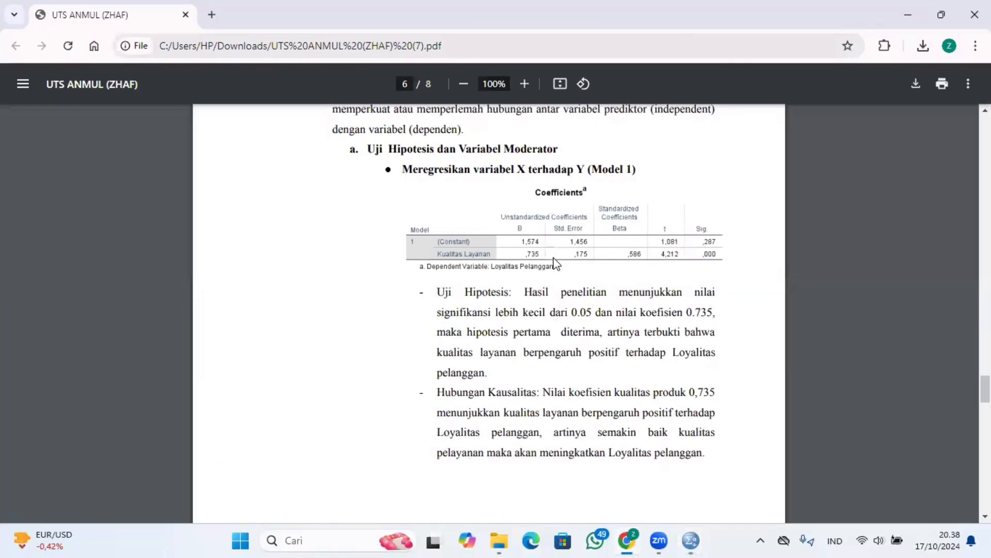
scroll(555, 263, down, 7)
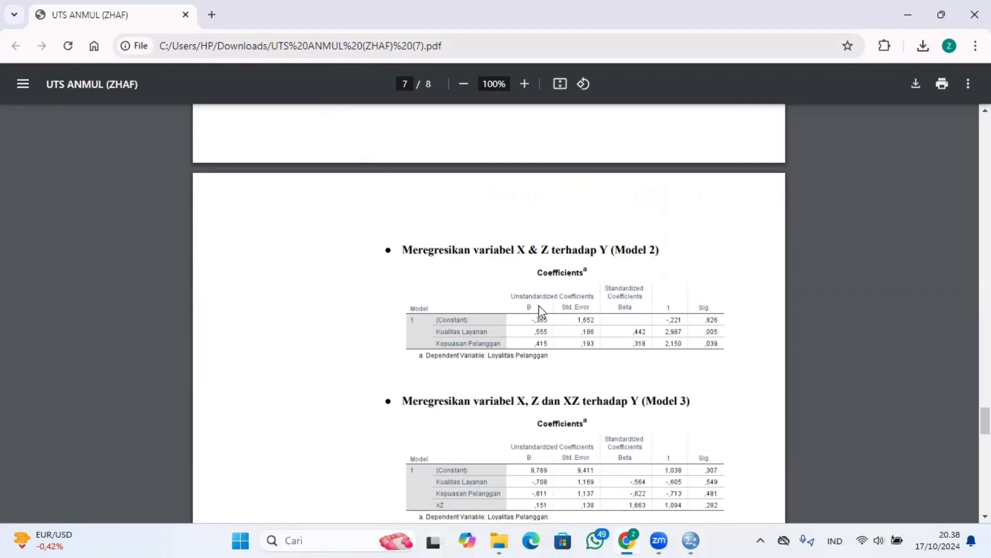
Step: Return to the SPSS Data Editor and run the linear regression of Loyalitas Pelanggan with Kepuasan Pelanggan added alongside Kualitas Layanan as independent variables
mouse_move(668, 540)
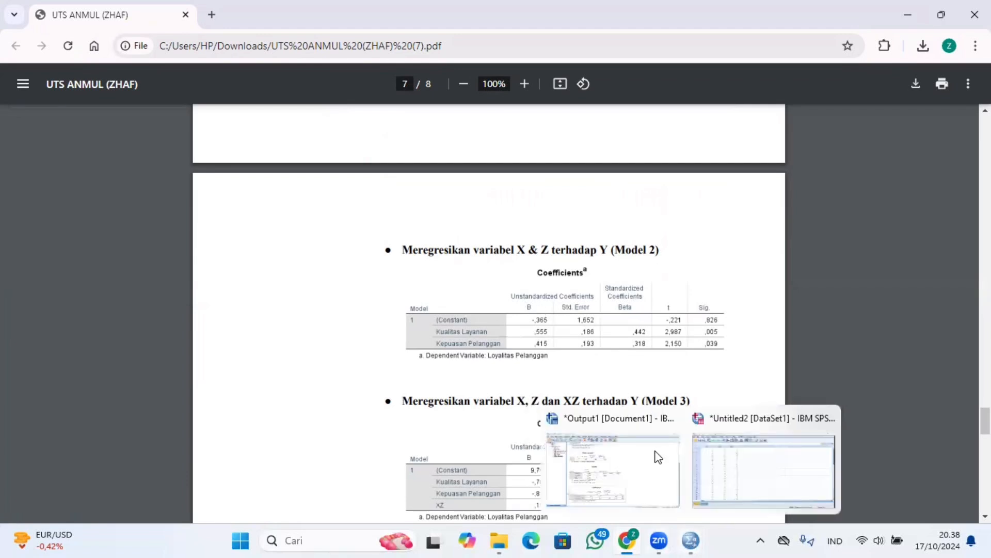
click(713, 449)
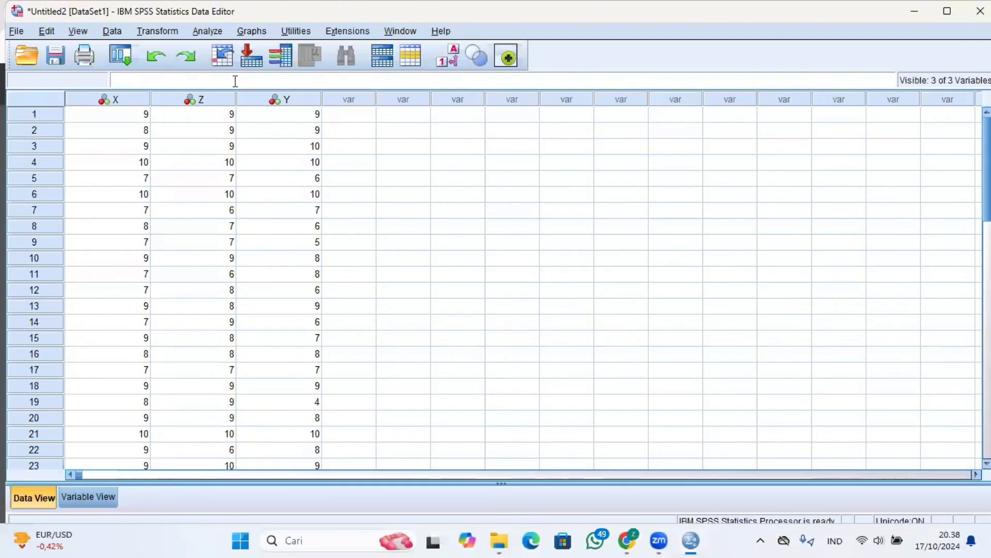
click(207, 32)
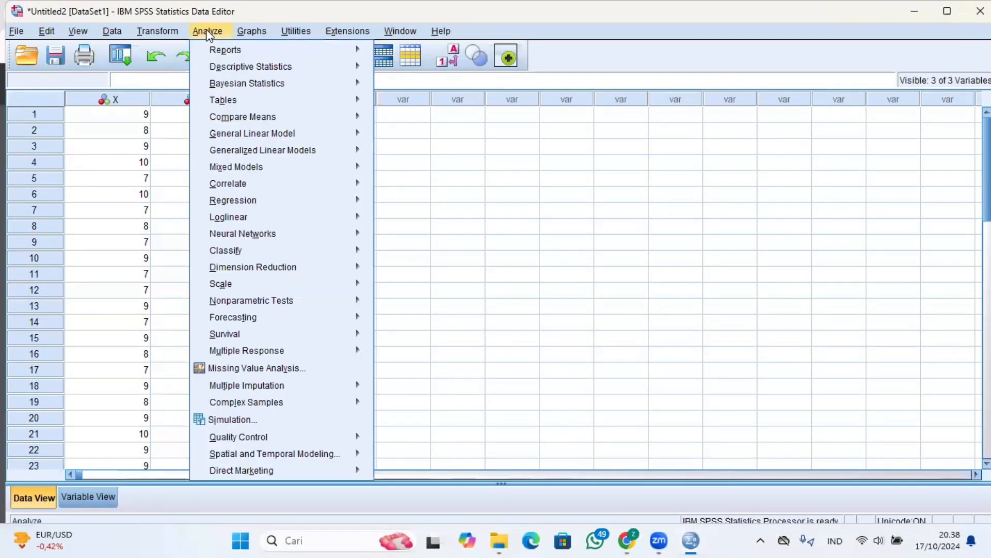
mouse_move(324, 78)
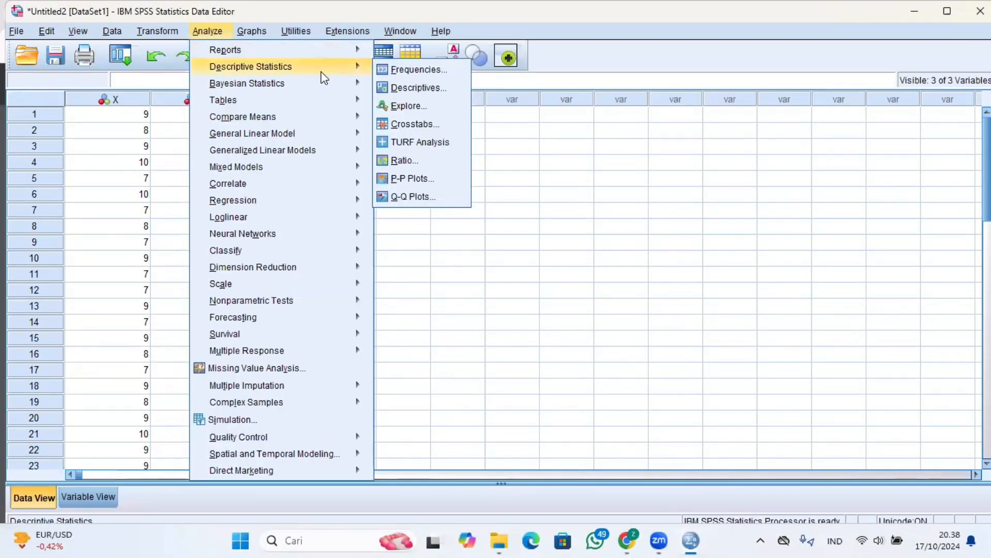
mouse_move(331, 200)
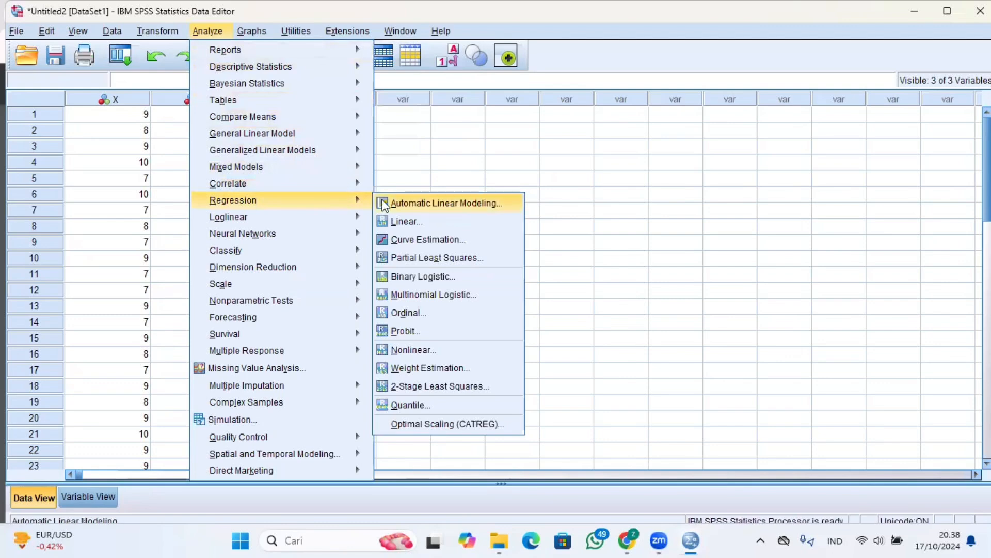
click(395, 222)
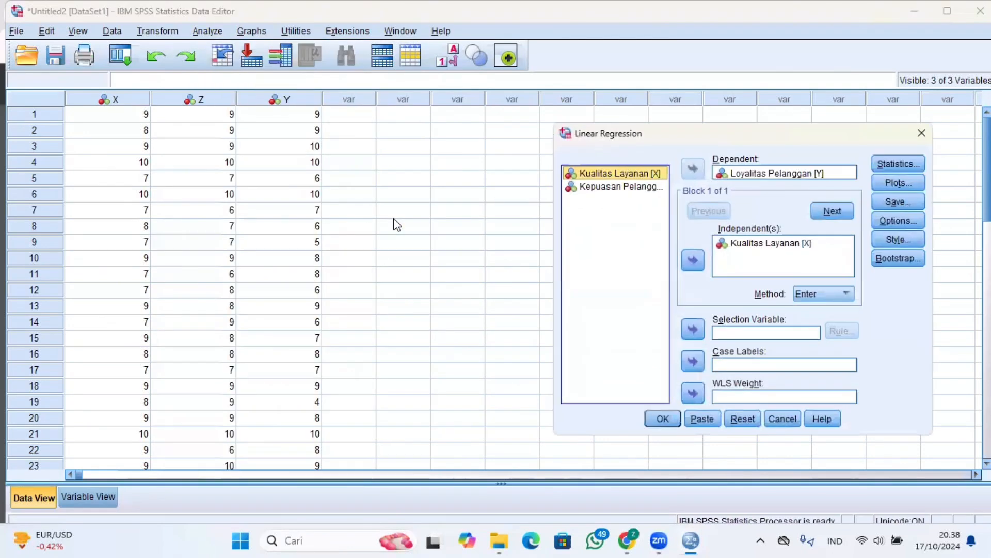
click(656, 190)
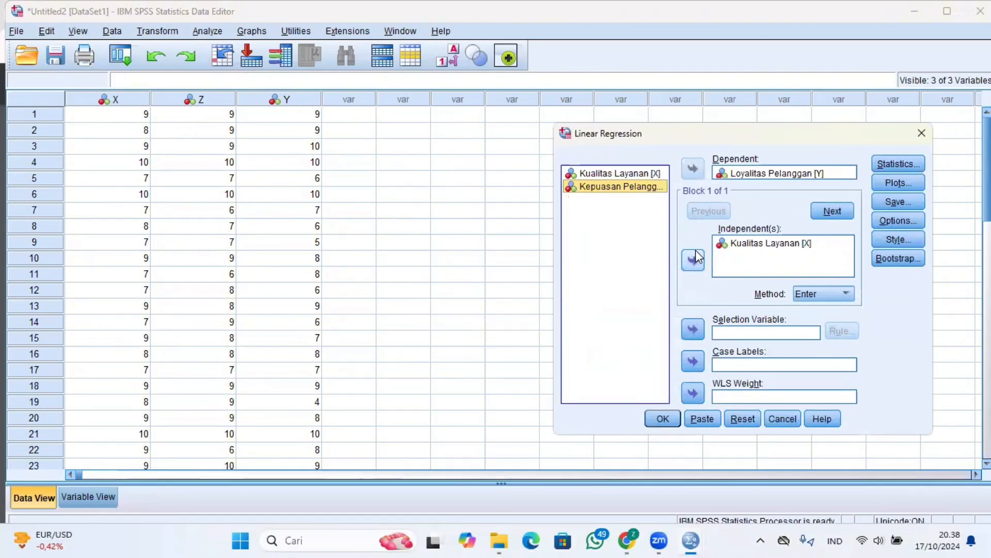
click(696, 251)
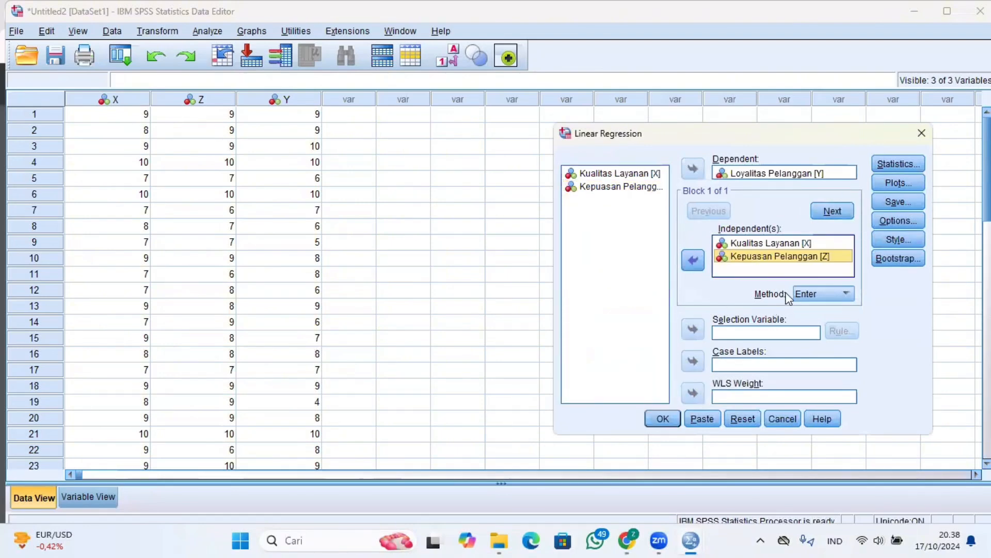
click(669, 420)
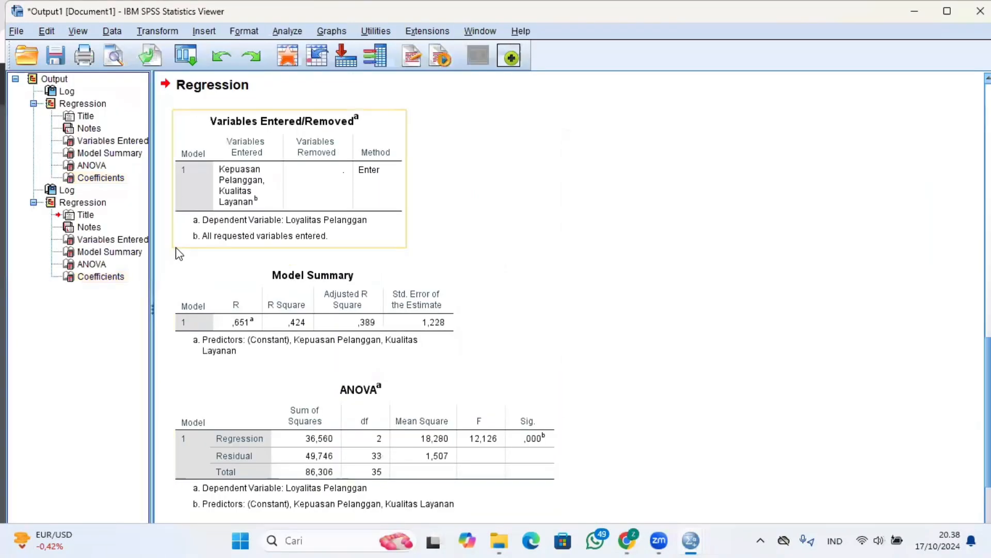
Step: Examine the Coefficients table of the new regression output and switch to Chrome to read the report's Model 3 section and hypothesis test
click(110, 277)
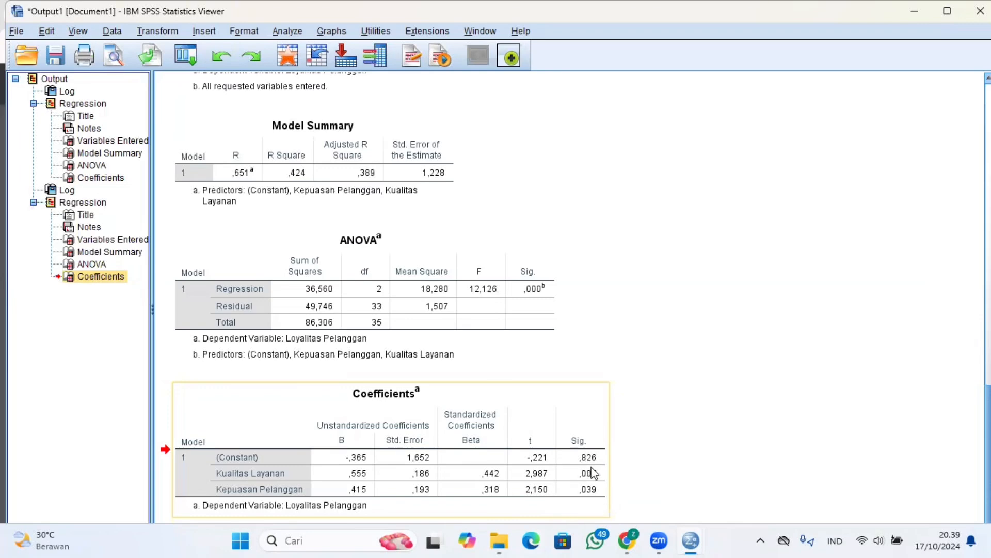
click(628, 540)
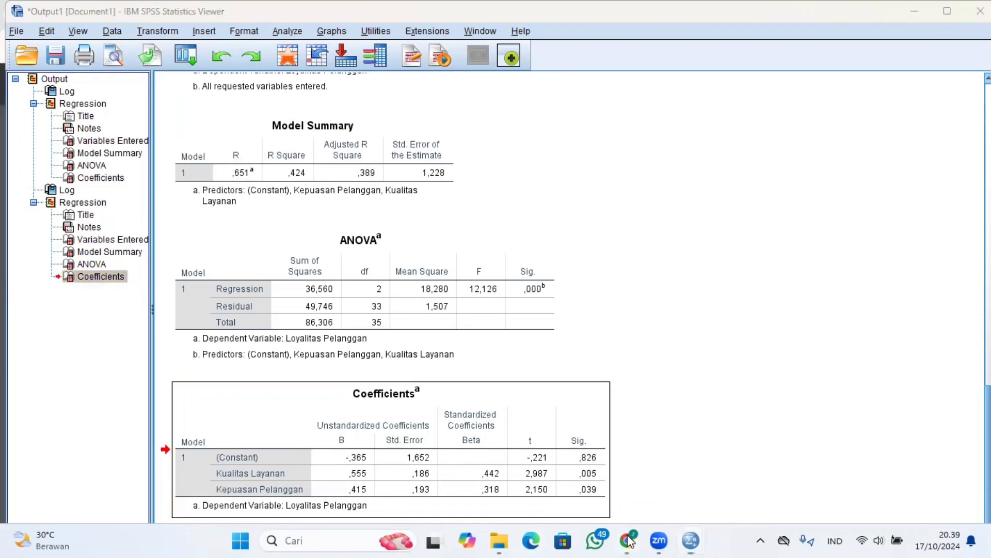
scroll(635, 356, down, 3)
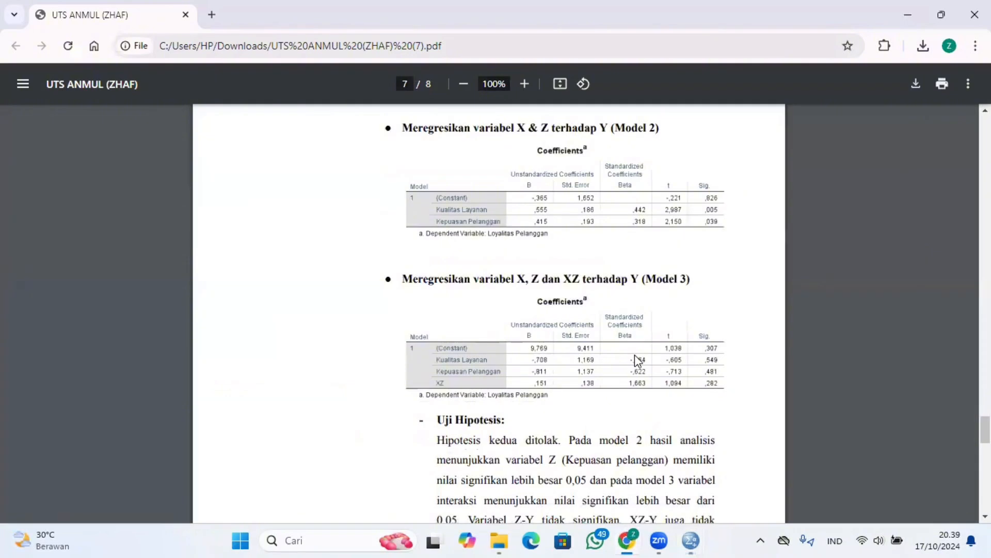
scroll(636, 359, down, 1)
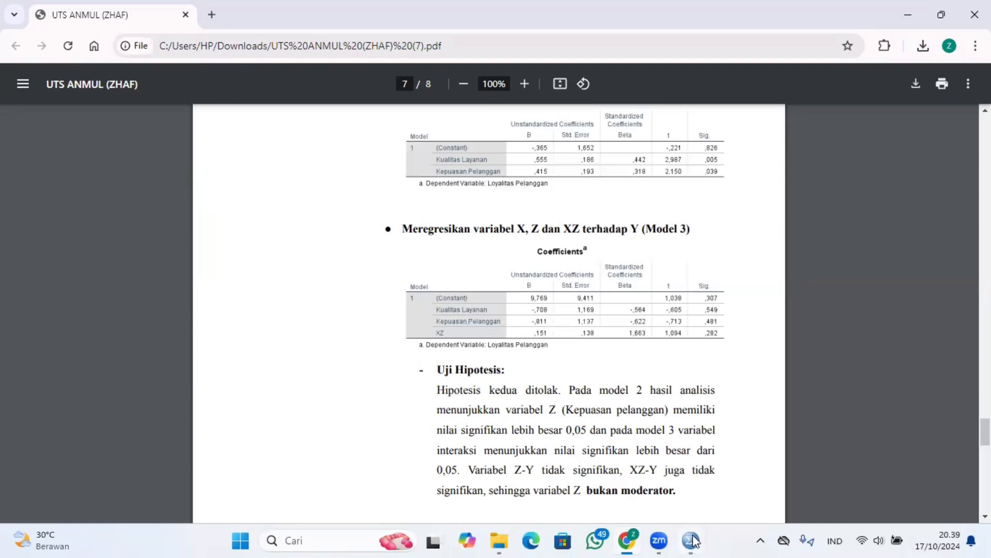
Step: Return to the SPSS Data Editor and compute a new variable XZ with the numeric expression X * Z
mouse_move(693, 541)
click(724, 502)
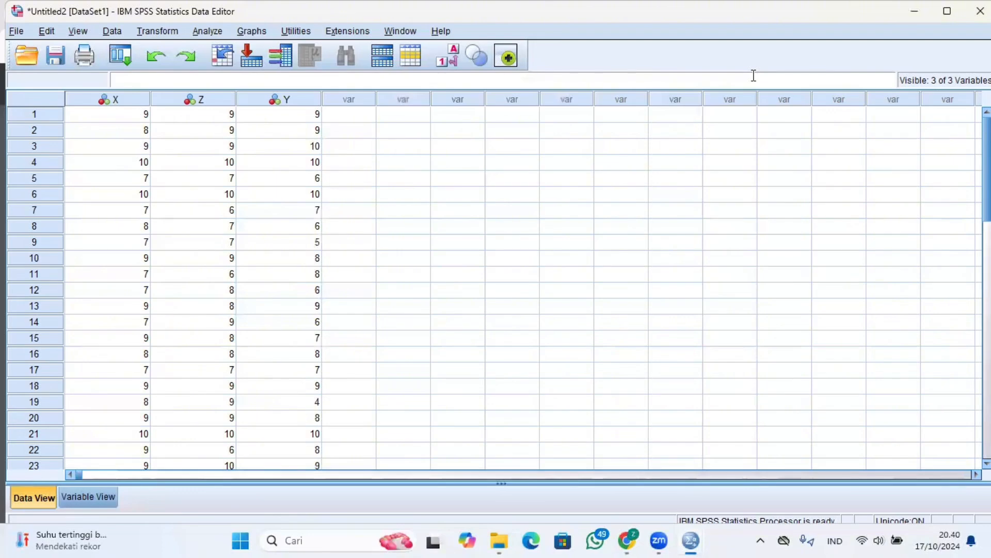
click(161, 32)
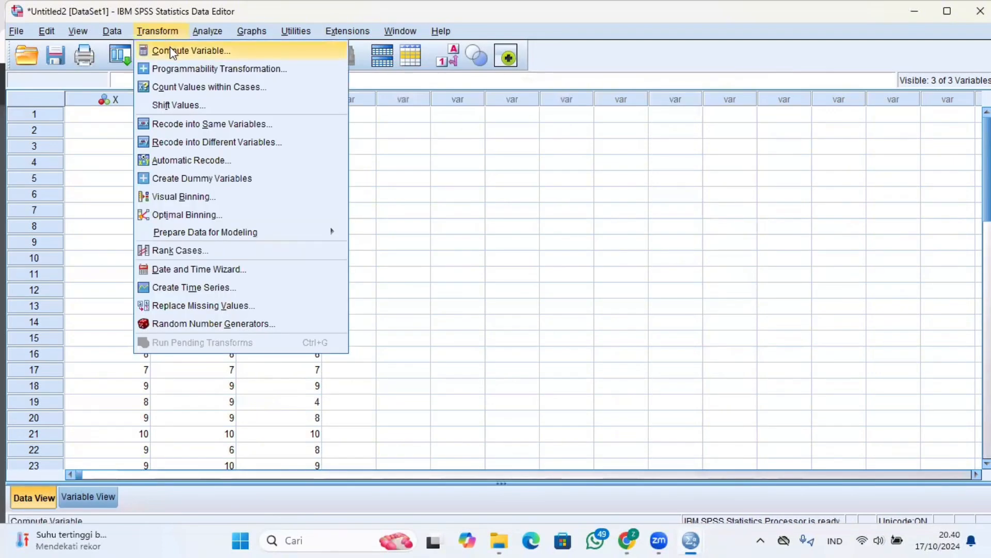
click(225, 50)
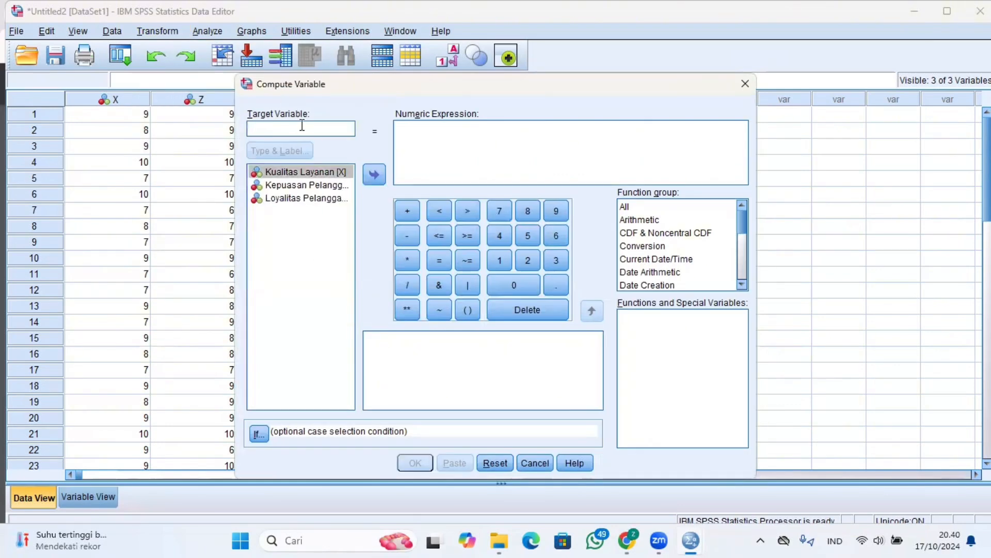
text(XZ)
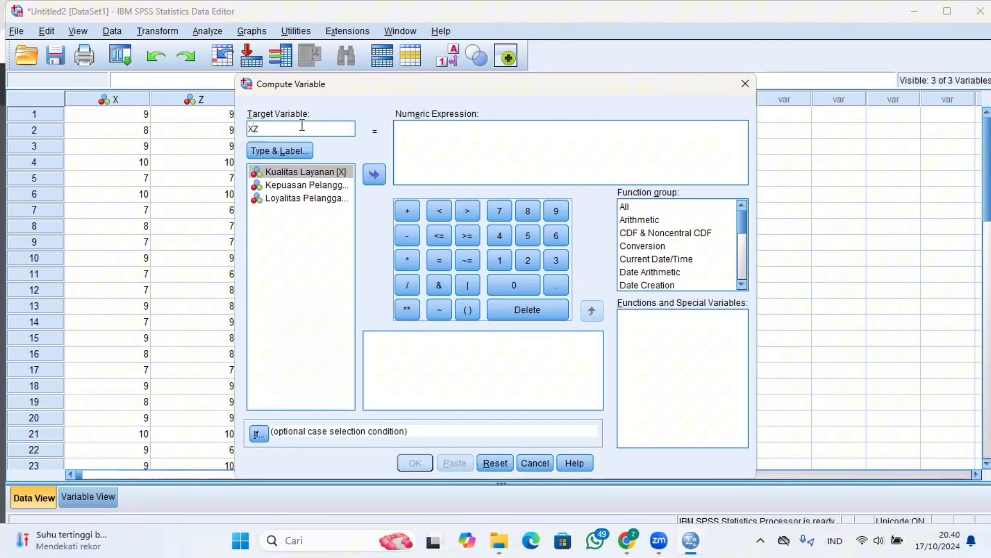
click(411, 144)
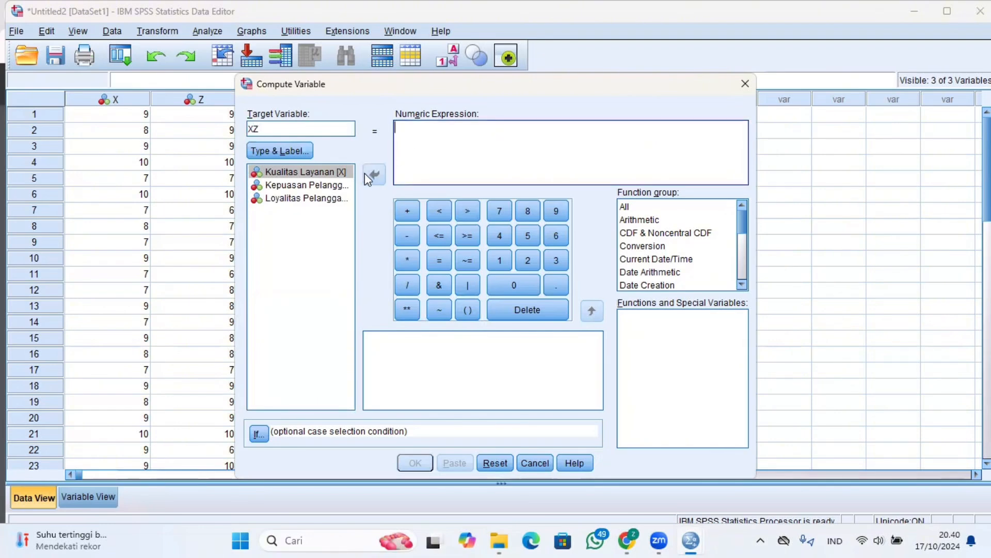
click(349, 171)
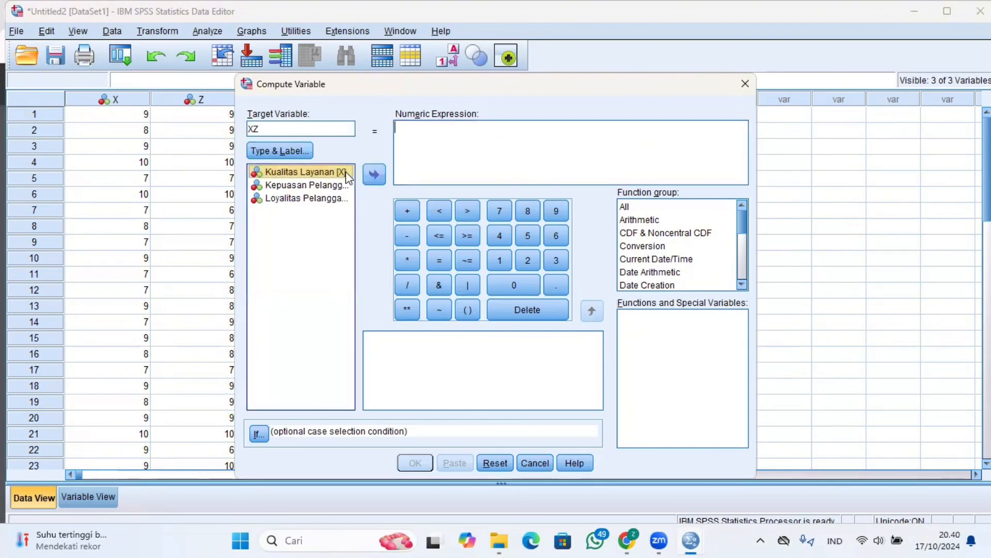
click(376, 176)
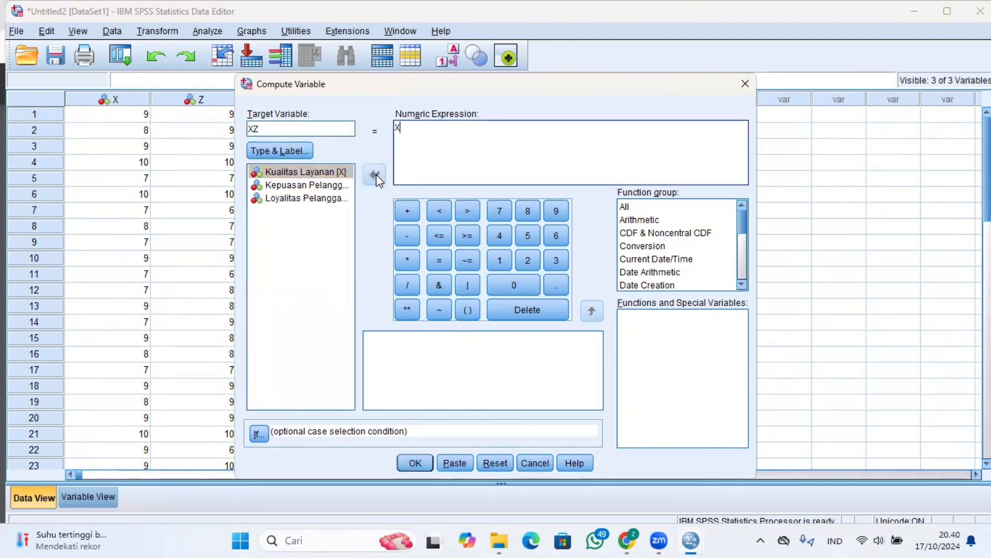
click(407, 267)
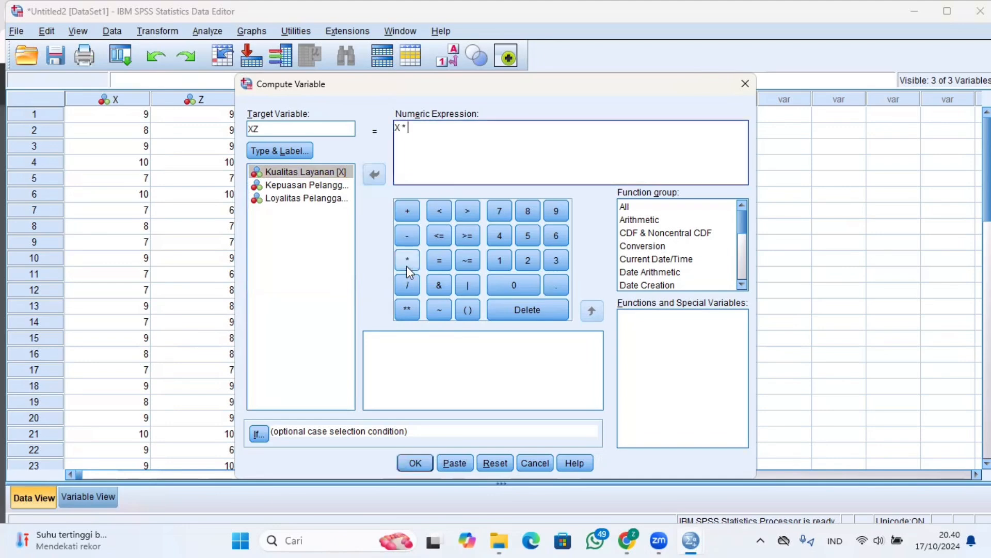
click(331, 186)
click(384, 178)
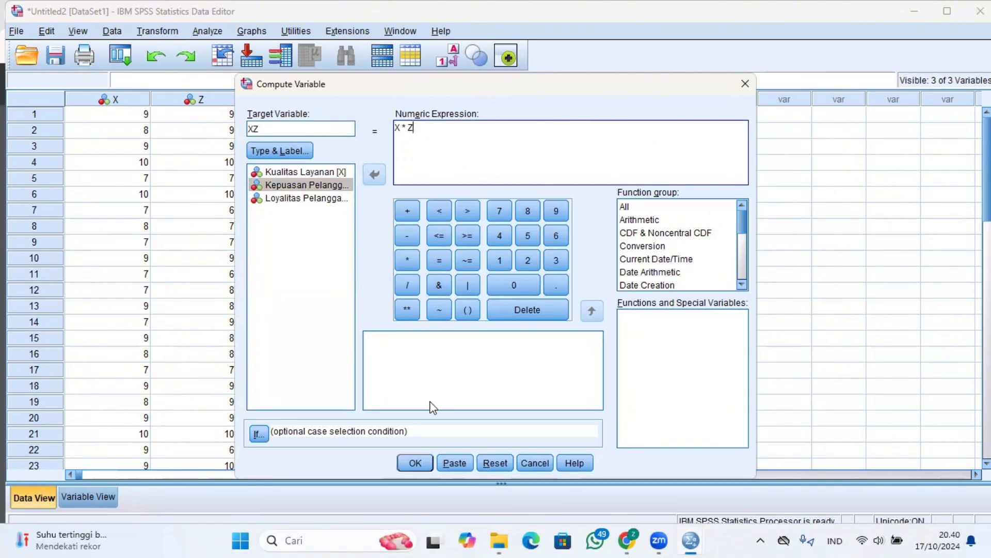
click(417, 461)
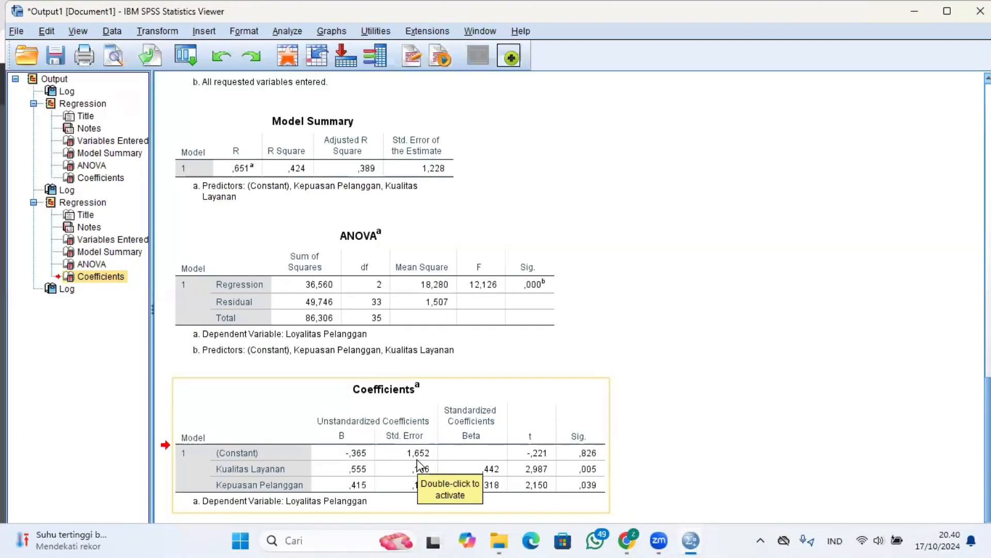
Step: Return to the Data Editor, run the linear regression of Loyalitas Pelanggan with XZ added to the independent variables, and examine its Coefficients table
mouse_move(691, 540)
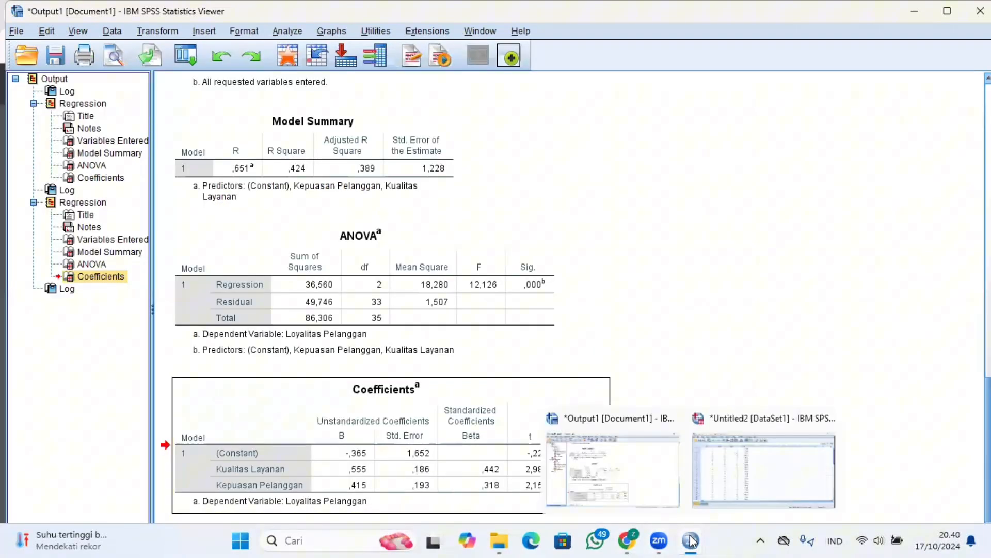
click(721, 475)
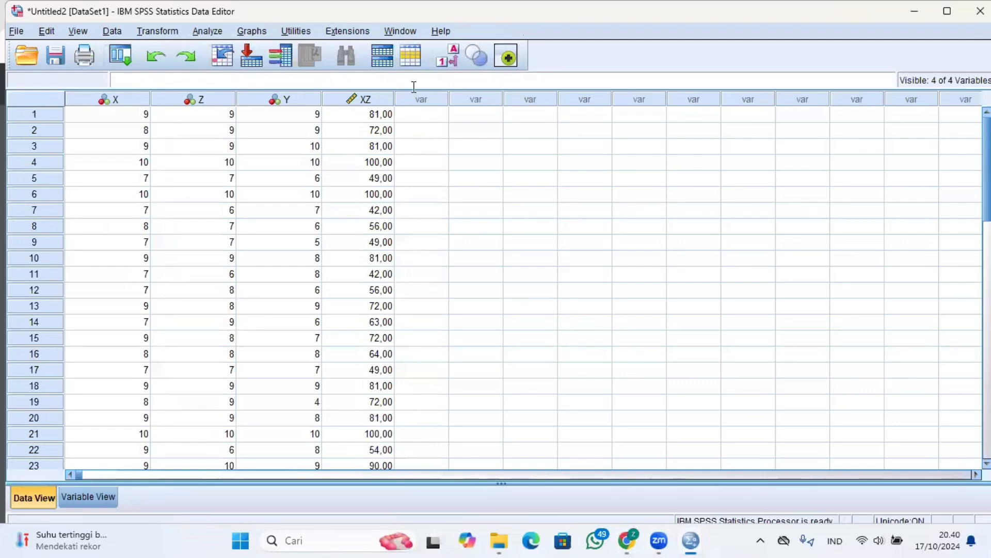
scroll(382, 411, down, 6)
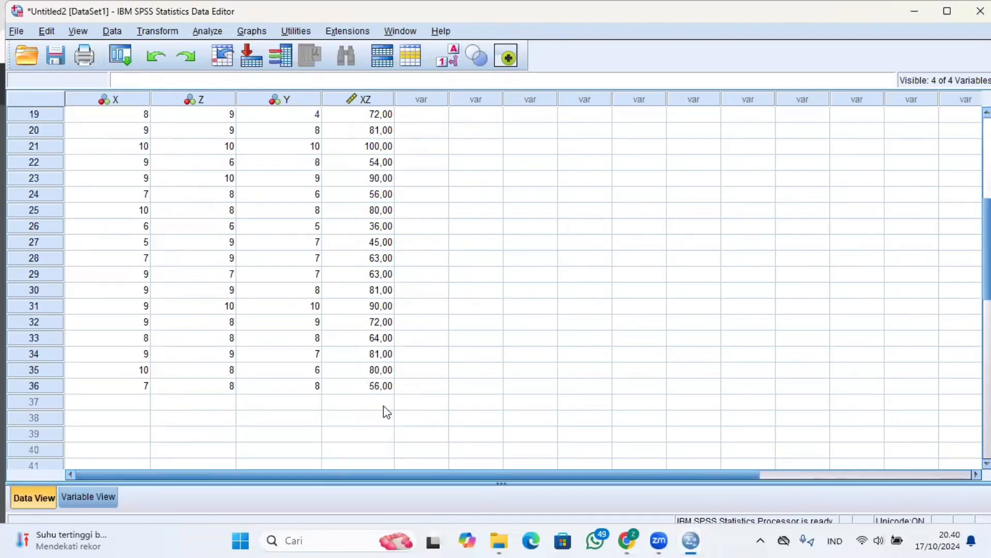
scroll(356, 402, up, 6)
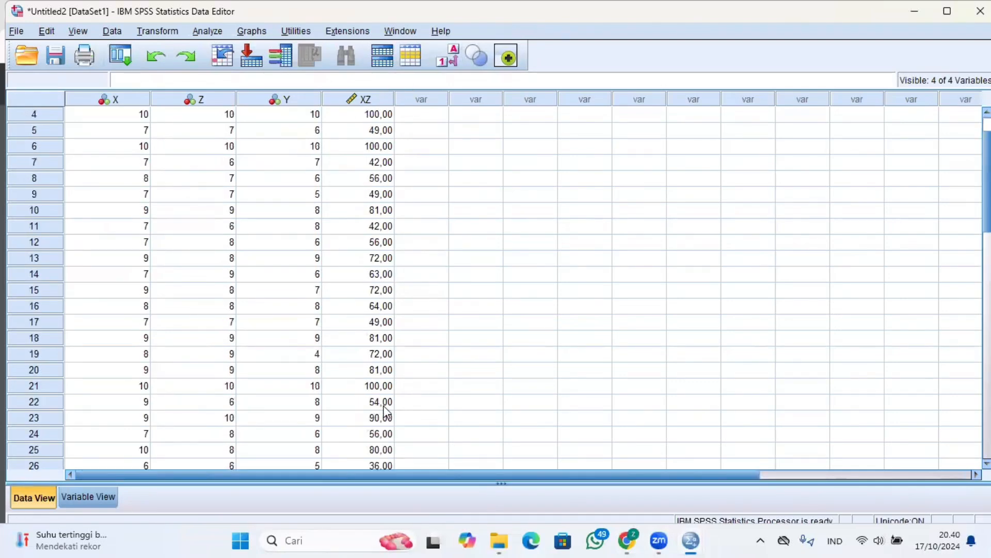
click(206, 30)
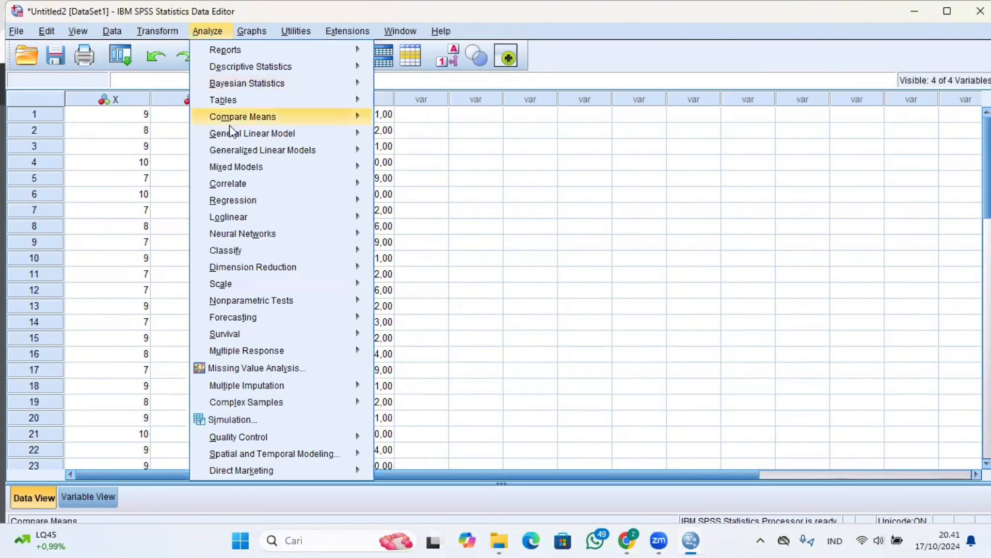
mouse_move(252, 199)
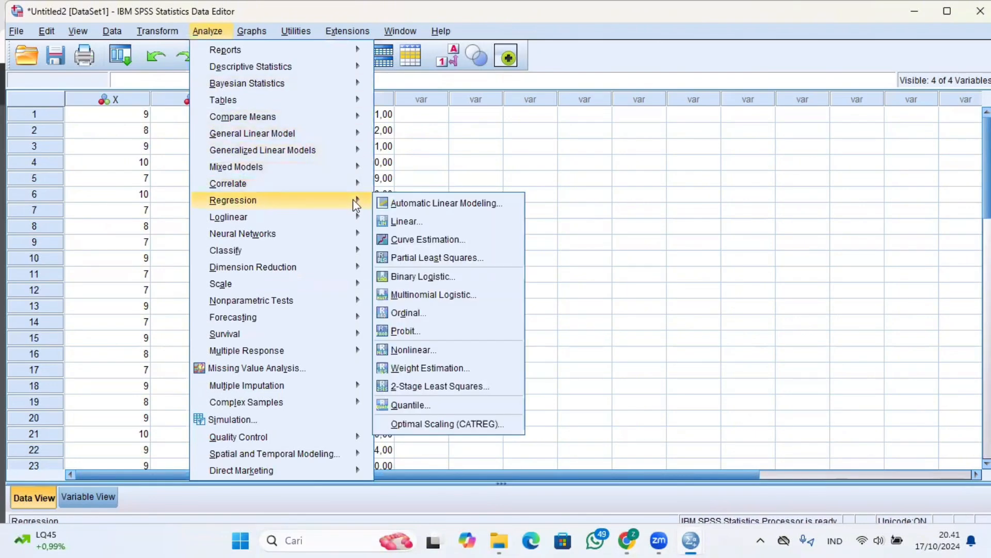
click(385, 222)
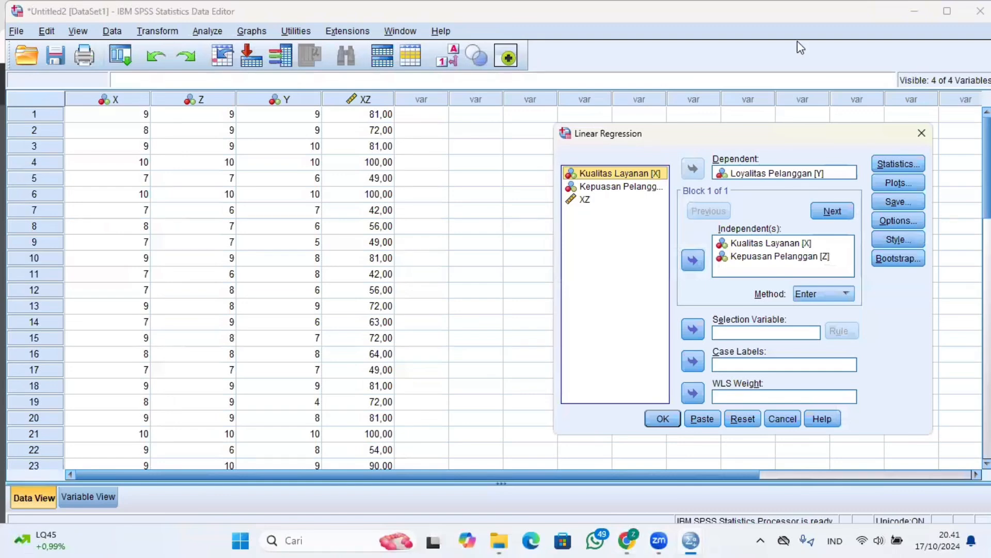
click(586, 200)
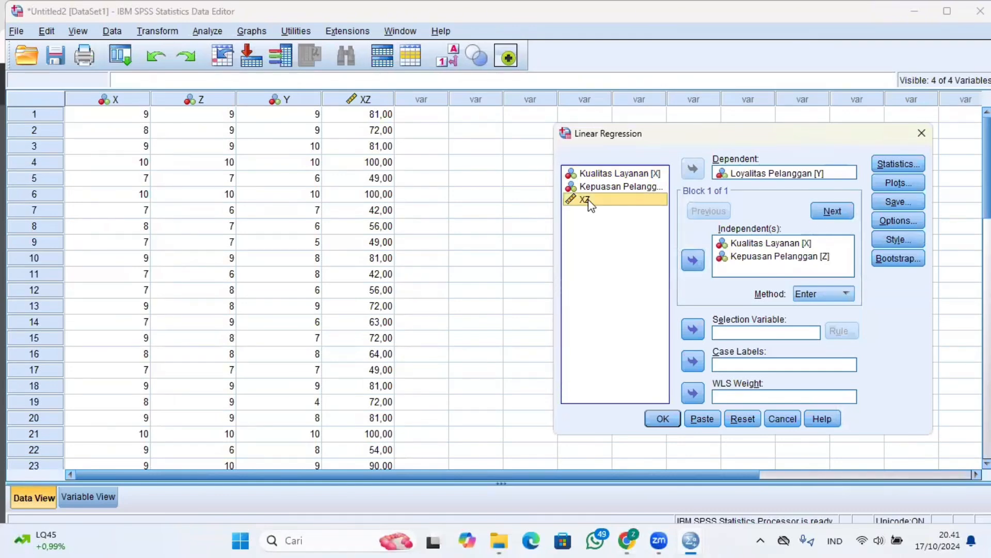
click(693, 260)
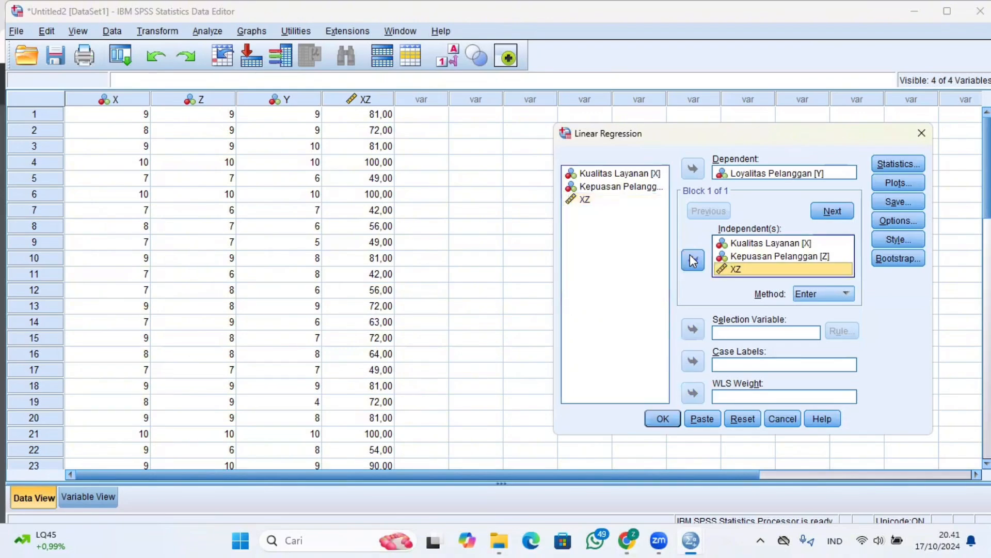
click(661, 419)
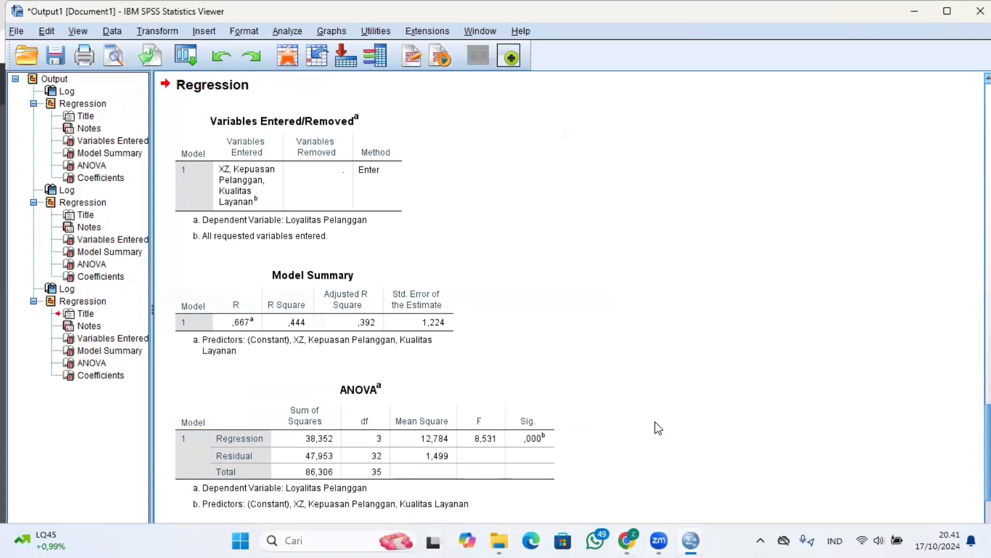
click(307, 359)
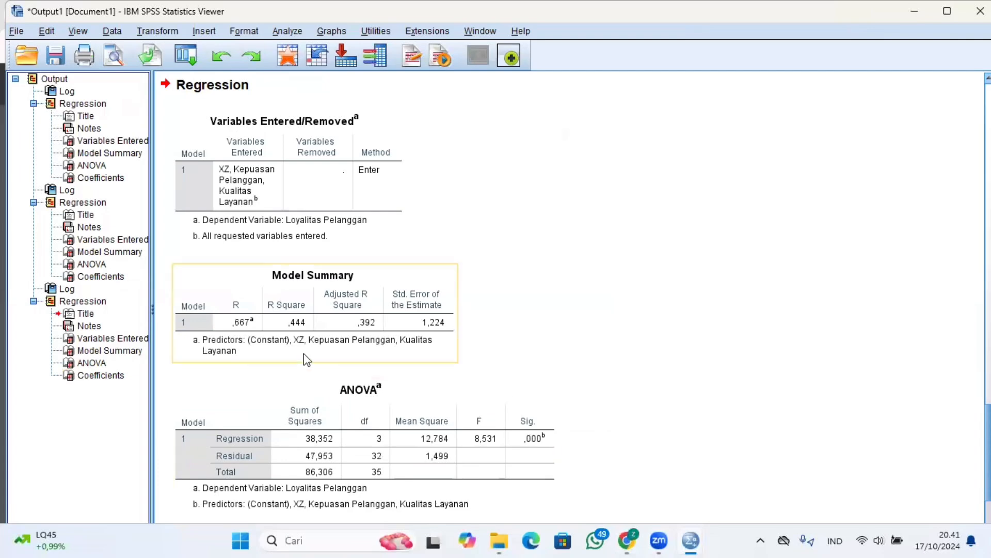
click(116, 377)
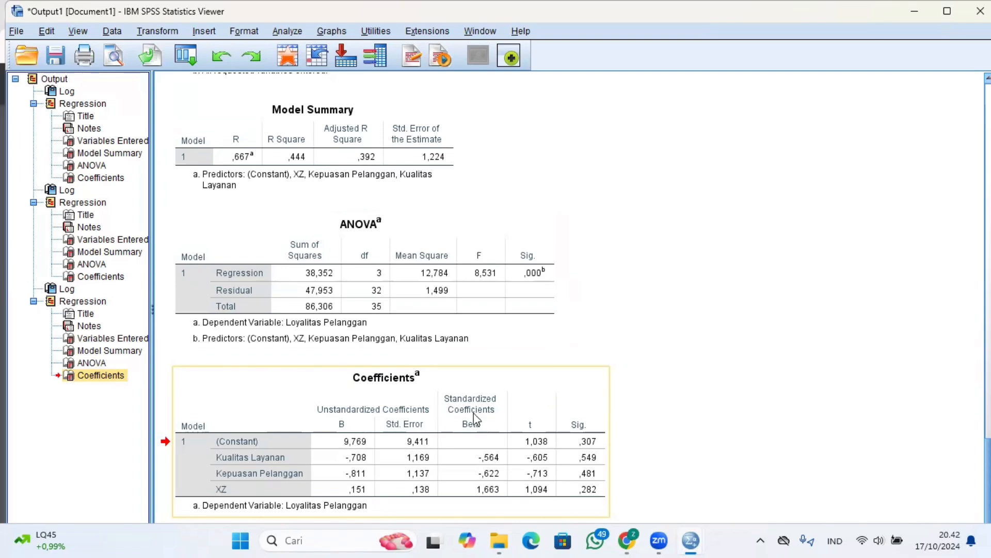
Step: Compare the Coefficients table of the second regression with that of the third regression in the output
click(103, 276)
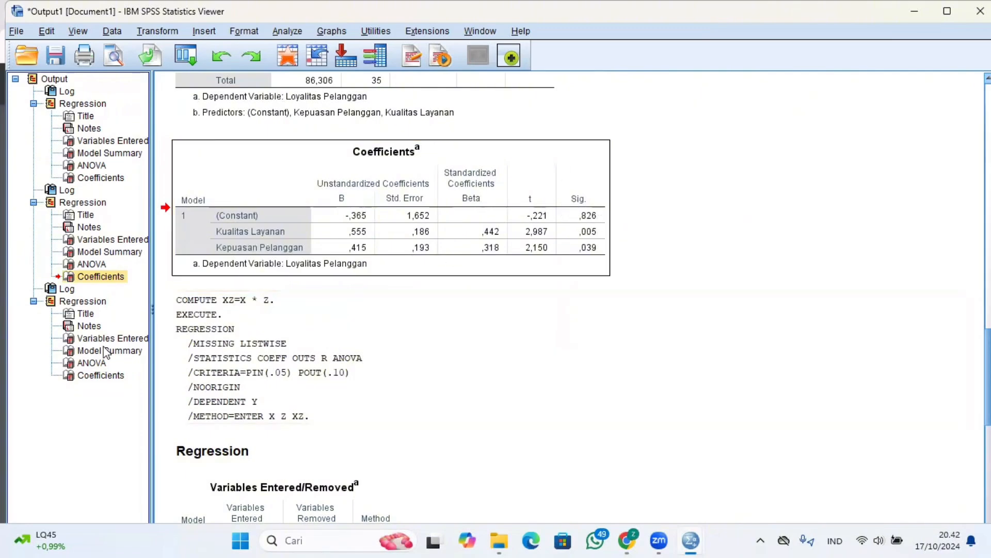
click(92, 379)
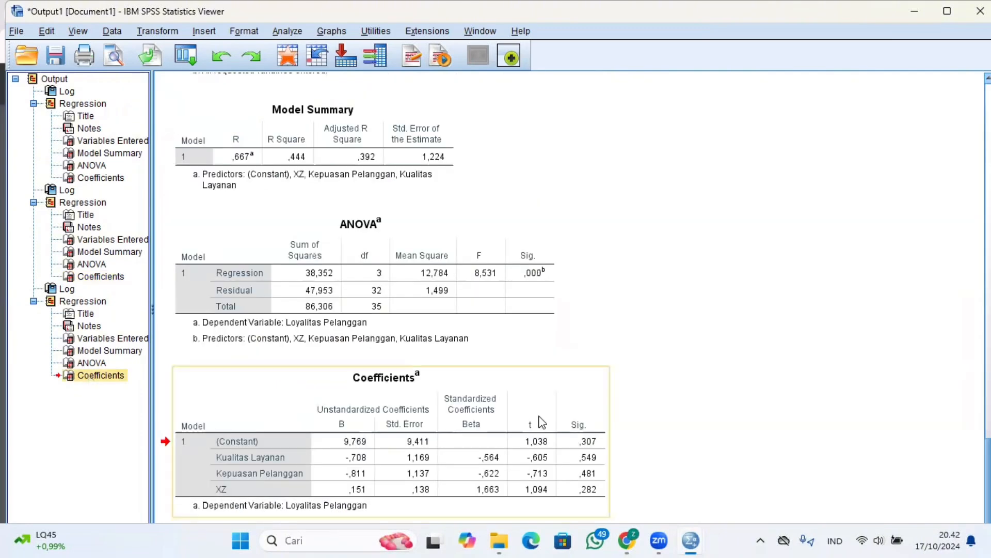
mouse_move(499, 541)
click(660, 462)
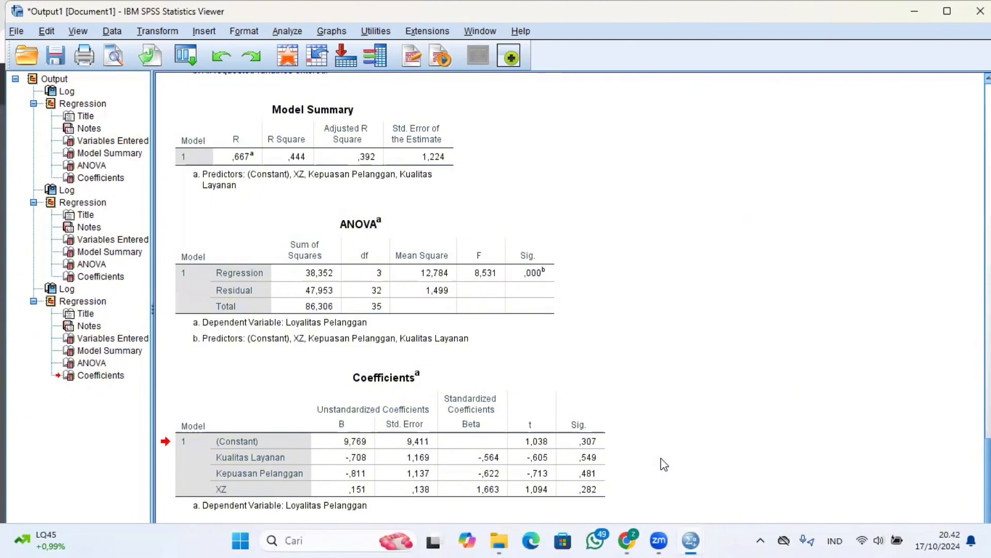
Step: Switch to Chrome and read the report's Model 3 hypothesis test and the start of the Pengaruh Moderator section
click(629, 541)
scroll(630, 320, down, 5)
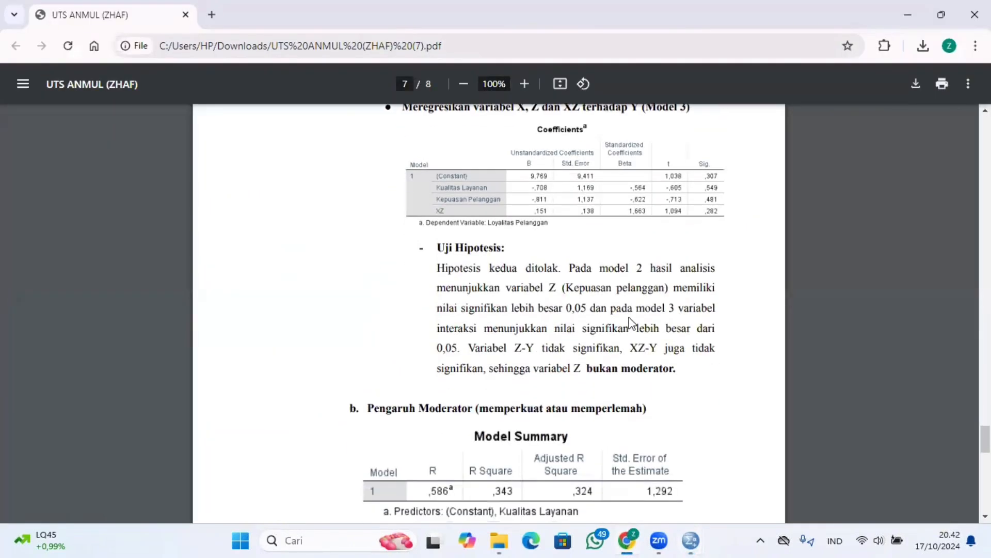
scroll(629, 317, down, 1)
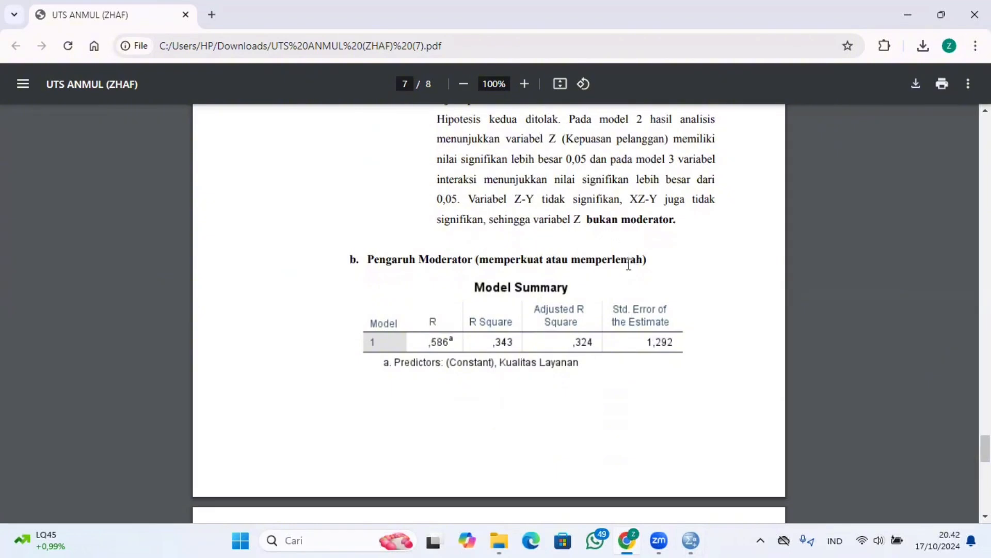
Step: Return to the SPSS output and examine the Model Summary table of the first regression
mouse_move(691, 540)
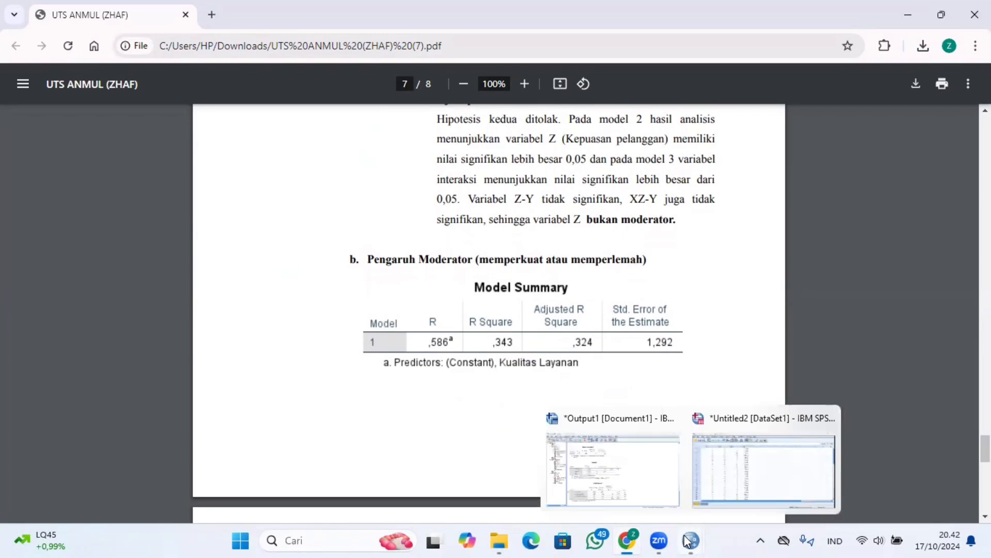
click(642, 486)
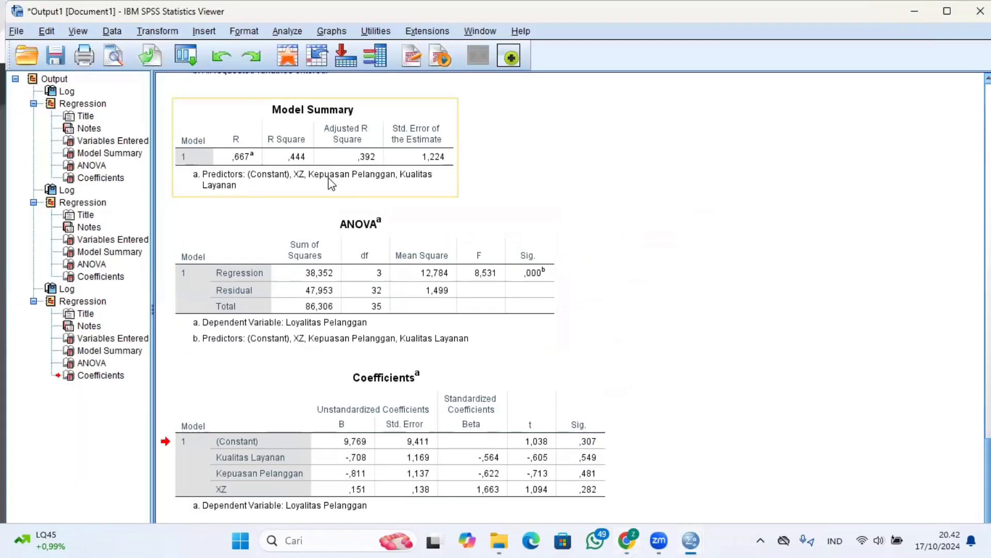
click(110, 153)
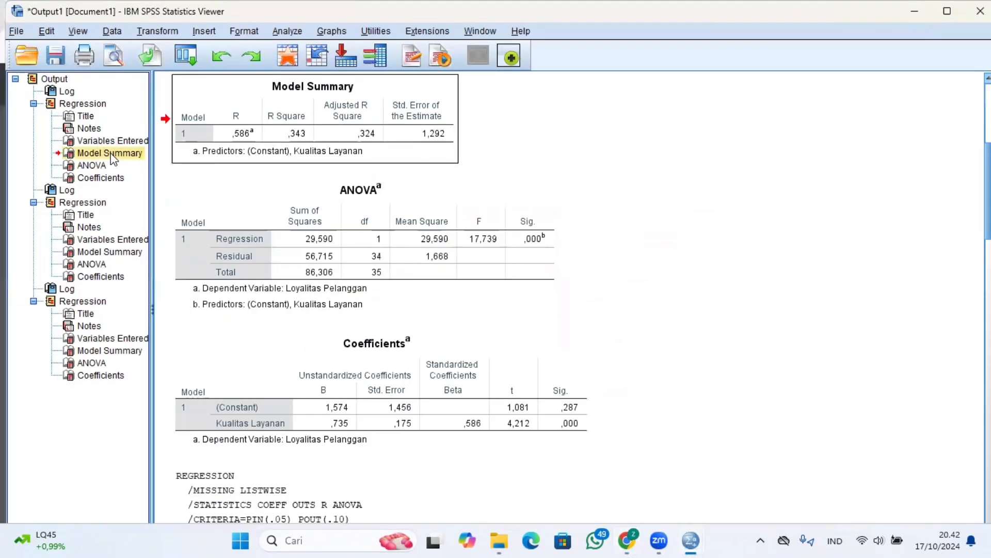
scroll(502, 181, up, 2)
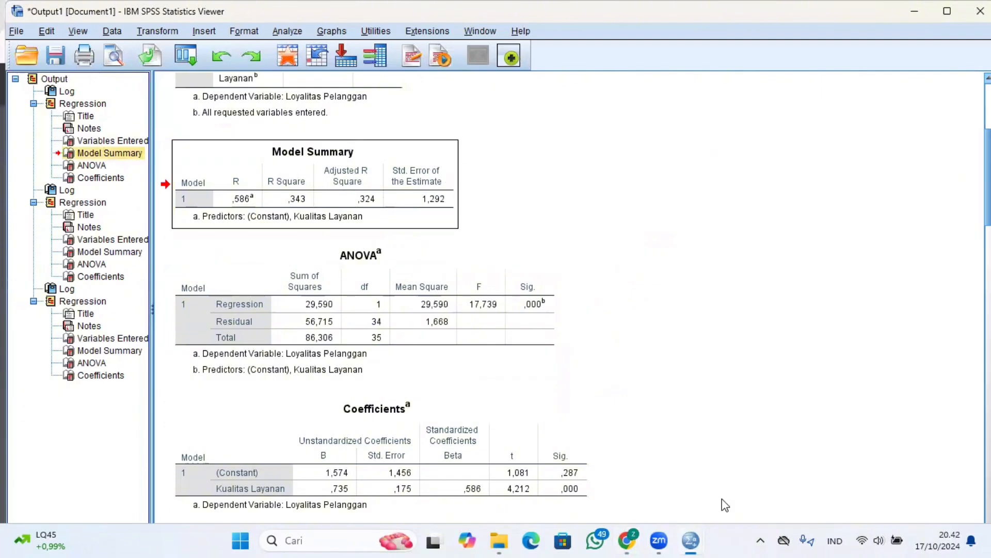
Step: Switch to Chrome and review the report's second Model Summary table and the R-Square explanation on page 8
click(626, 540)
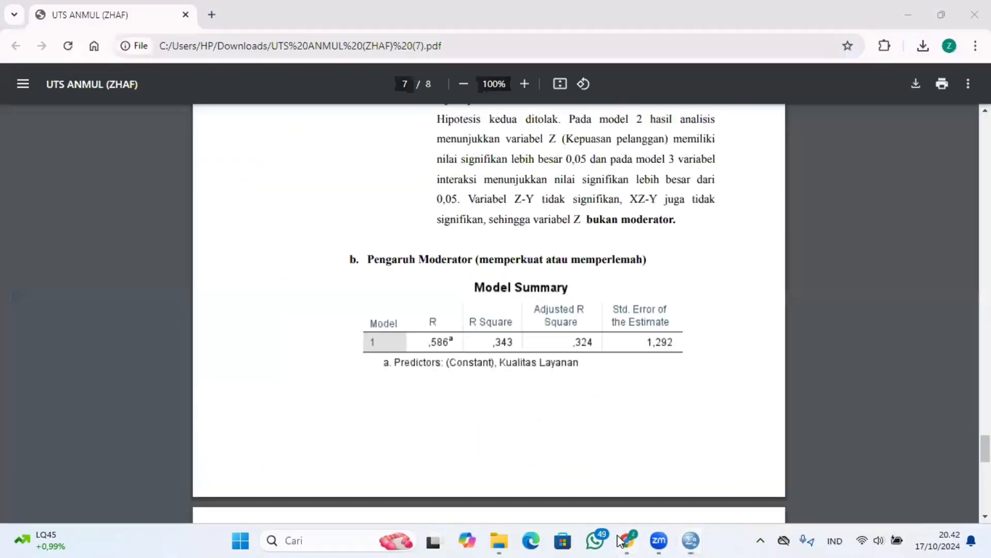
scroll(540, 326, down, 6)
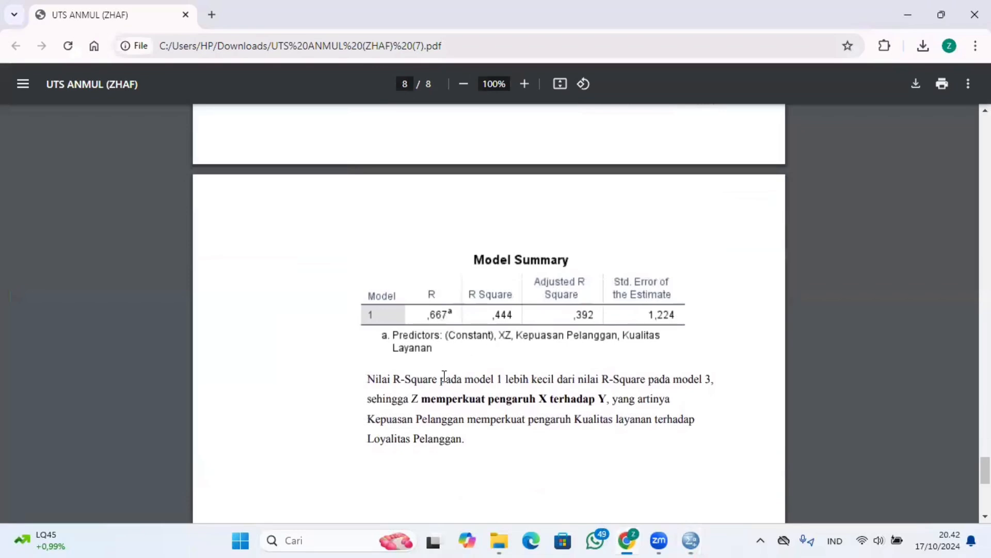
scroll(546, 382, up, 2)
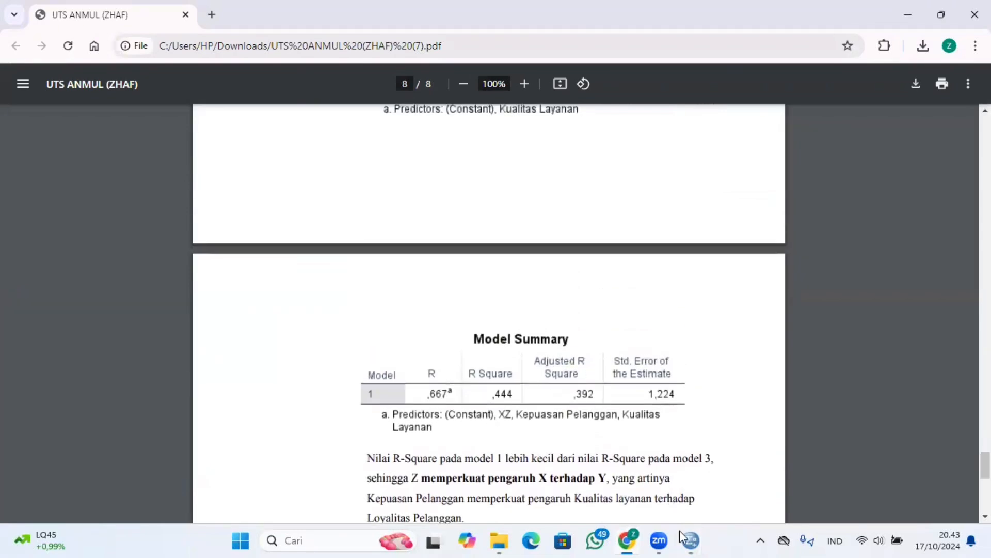
Step: Return to the SPSS output and compare the R Square in the Model Summary tables of the first and third regressions
mouse_move(691, 540)
click(637, 482)
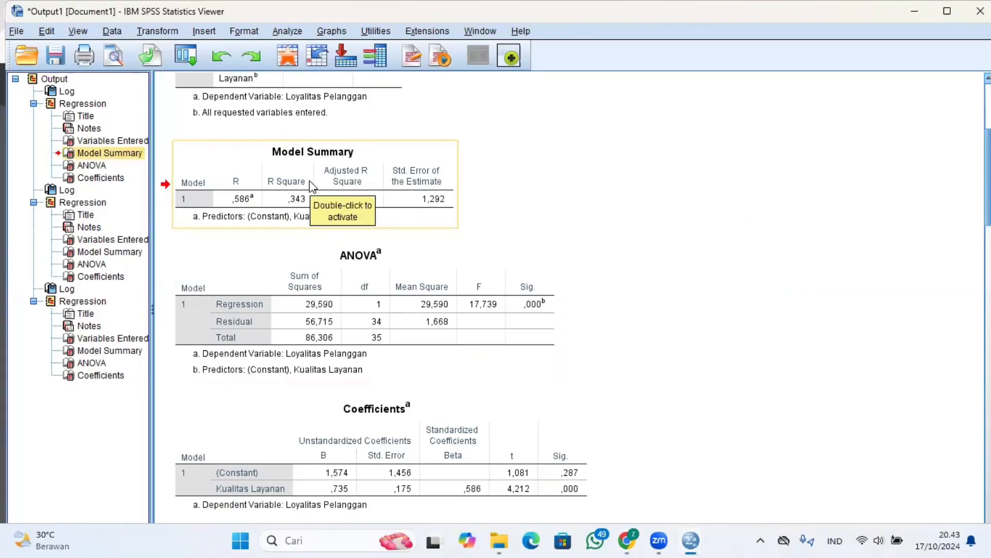
click(123, 353)
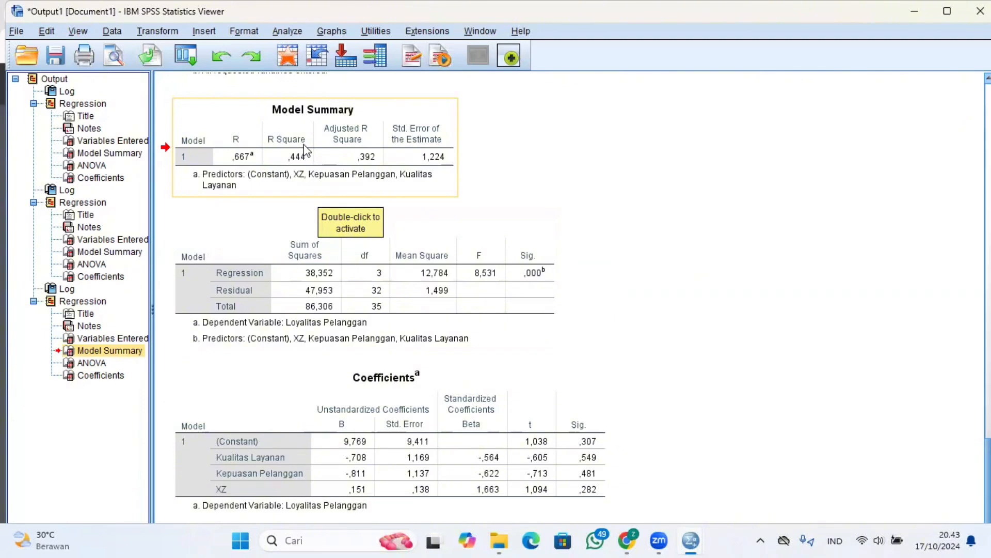
Step: Switch to Chrome, read the report's conclusion on the moderator effect against both Model Summary tables, and go back to the survey question list on page 2
mouse_move(695, 541)
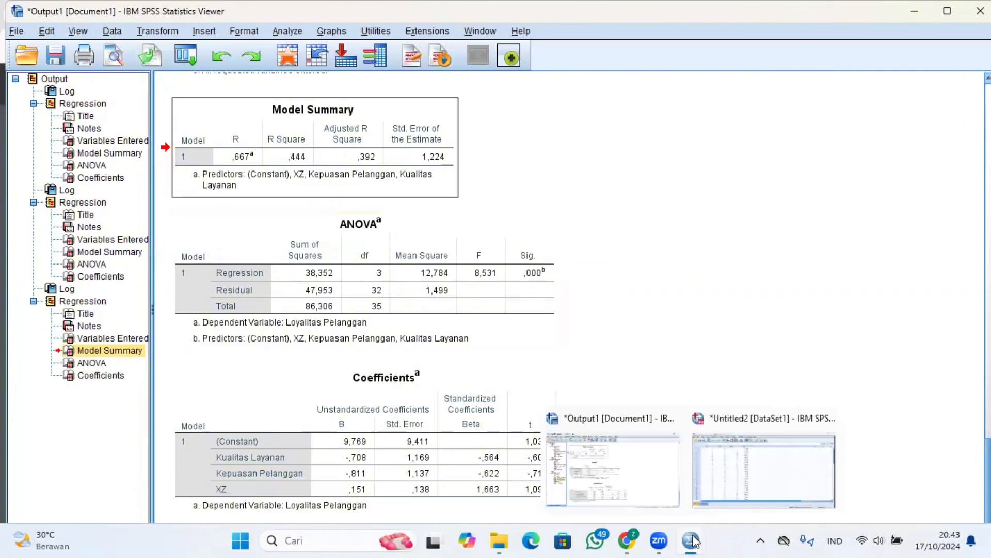
click(629, 541)
scroll(665, 386, down, 1)
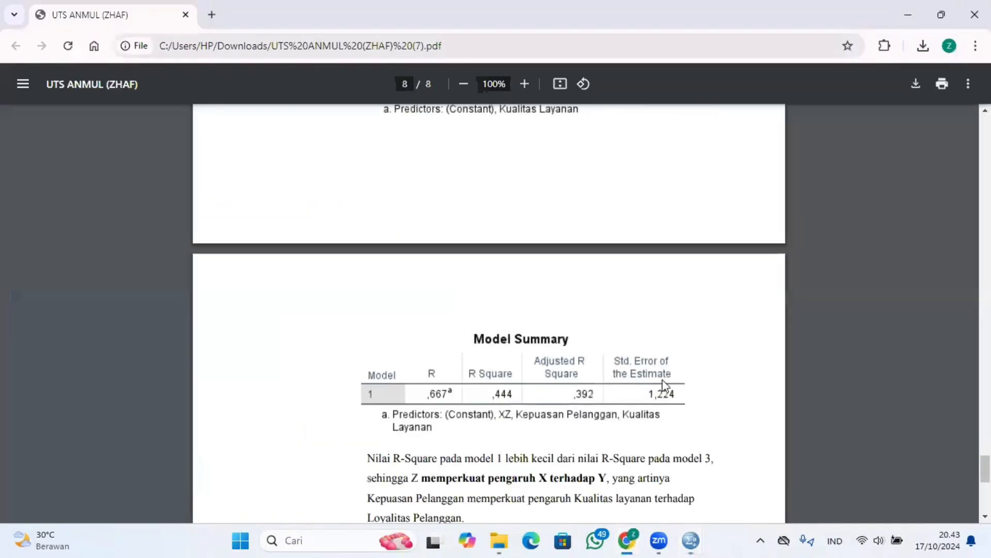
scroll(665, 386, down, 3)
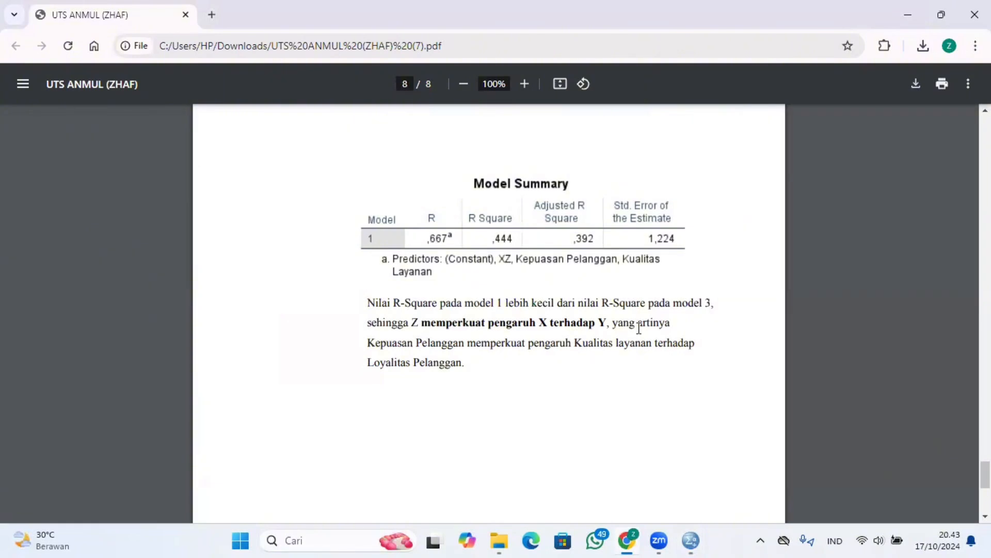
scroll(638, 329, up, 5)
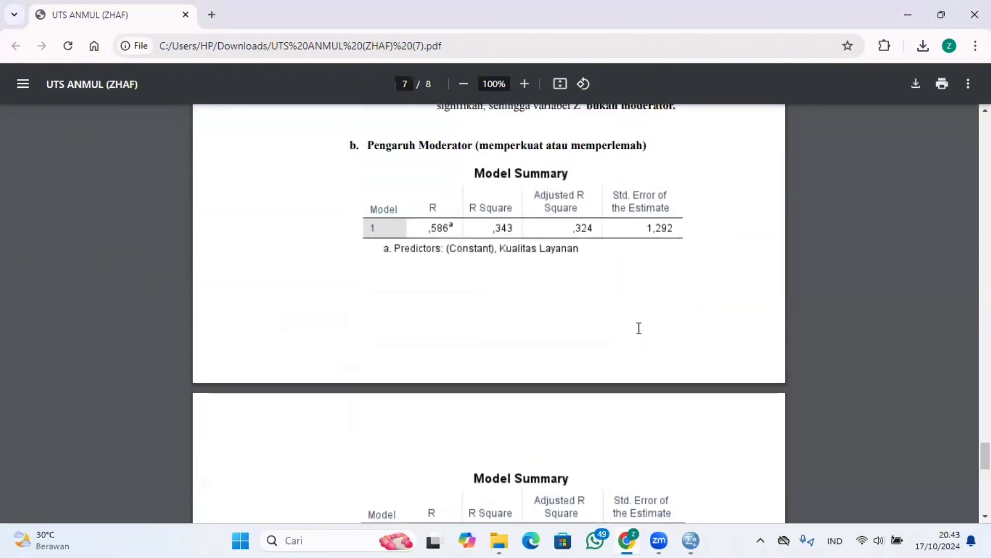
scroll(629, 228, down, 4)
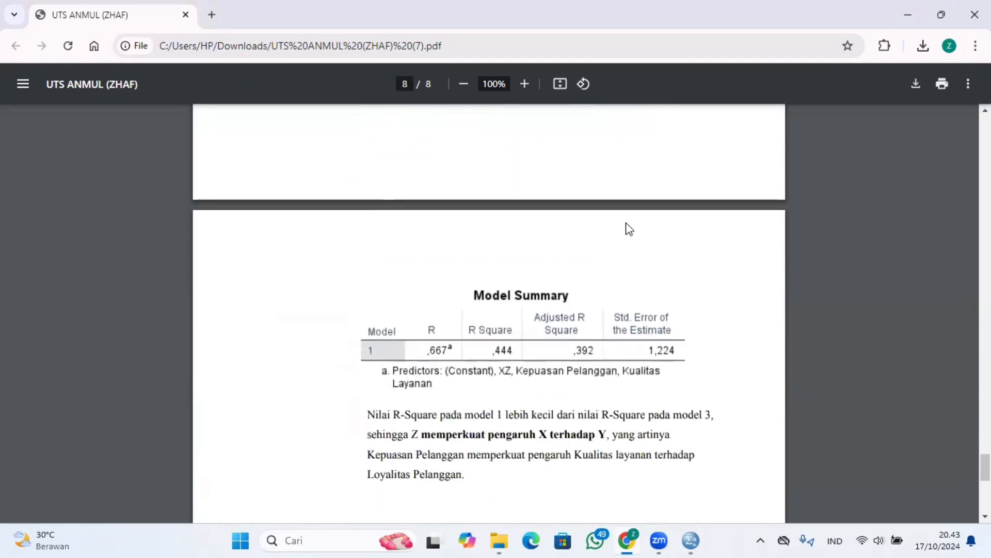
scroll(629, 227, down, 2)
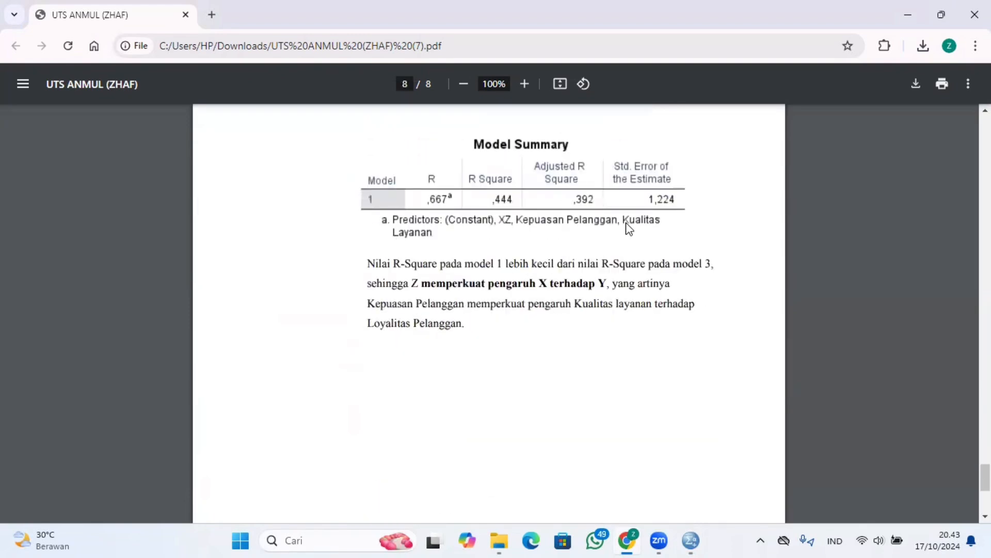
scroll(629, 228, up, 20)
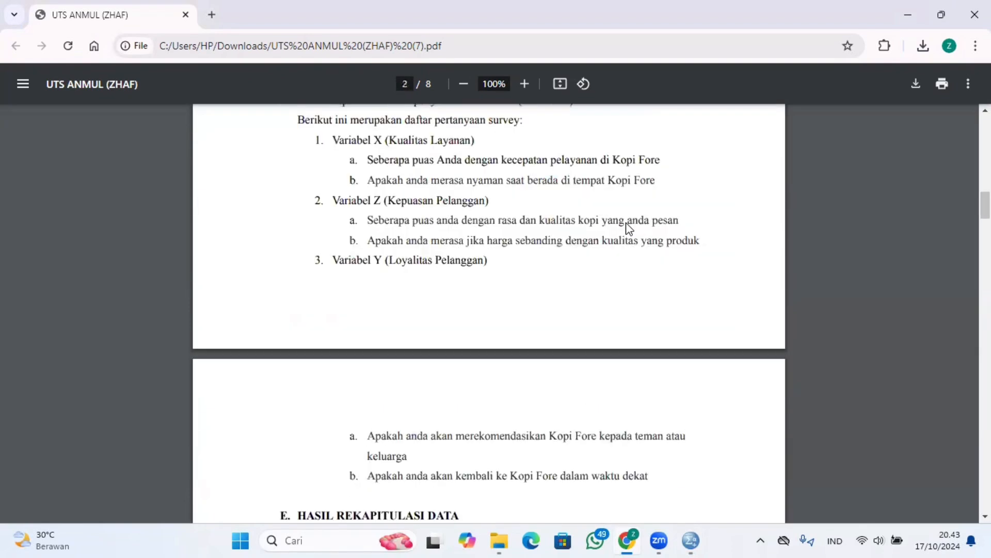